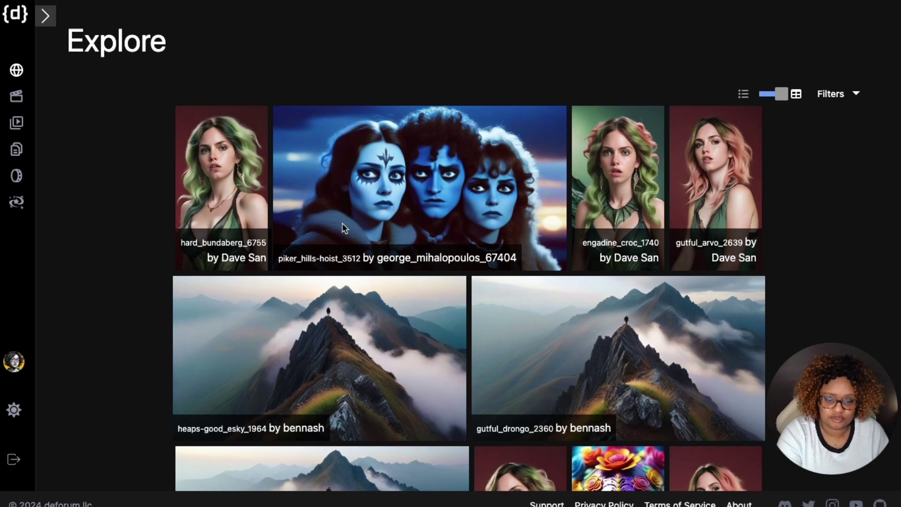
Scroll through the community Explore gallery, then switch to My Animations in the sidebar.
scroll(343, 228, down, 5)
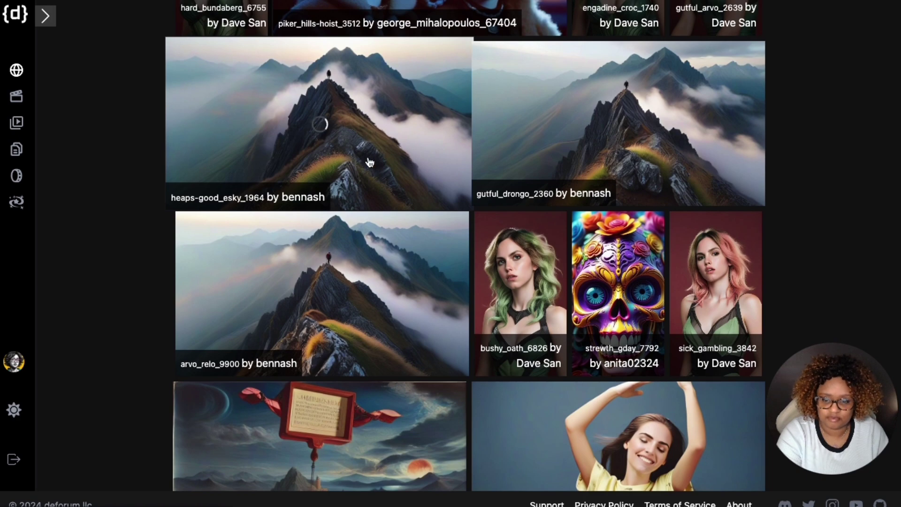
scroll(370, 162, up, 1)
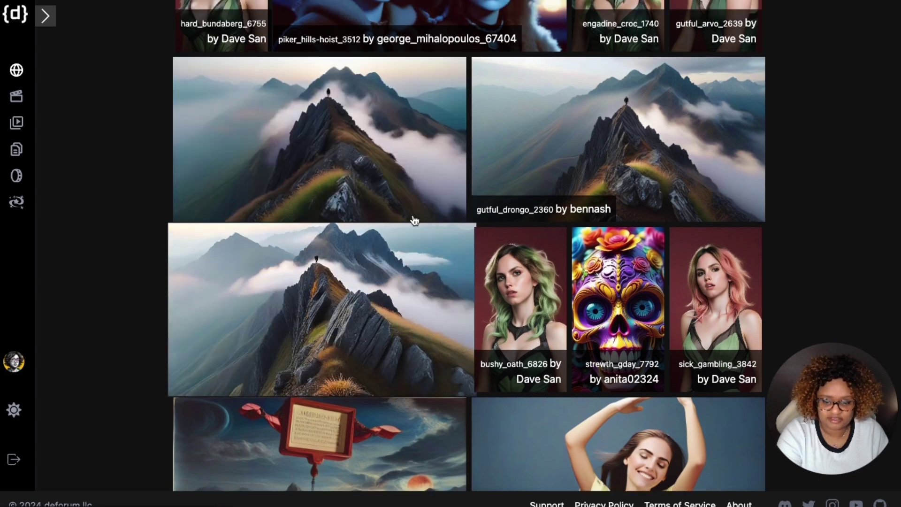
scroll(599, 158, down, 2)
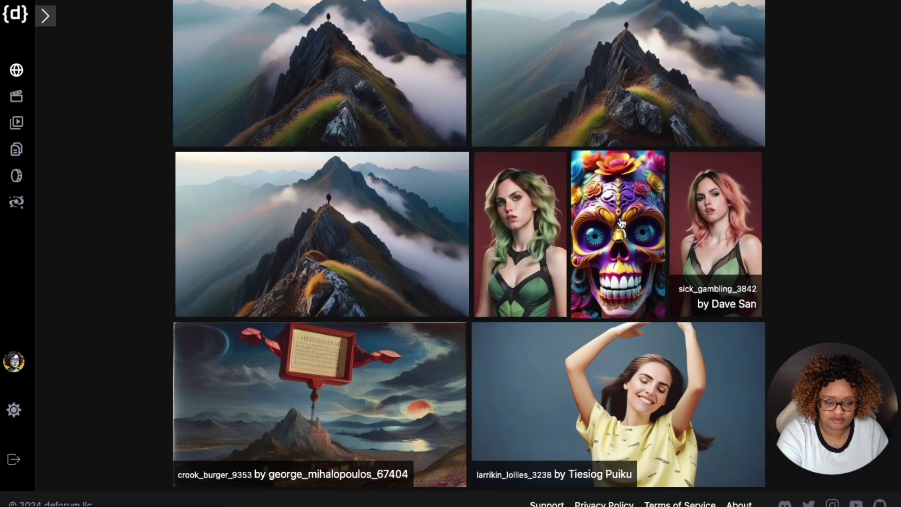
scroll(621, 224, down, 7)
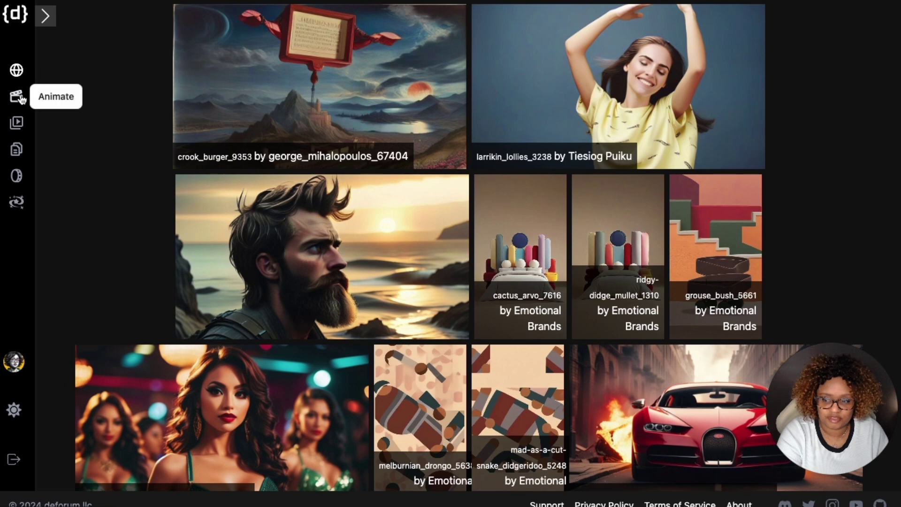
click(20, 123)
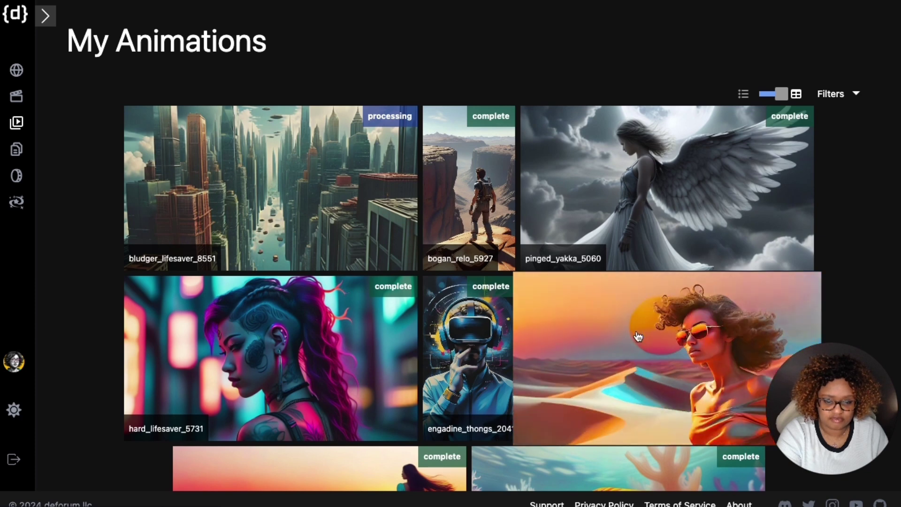
Look over the My Animations grid: the processing cityscape plus completed ones like bludger_victa_9265.
mouse_move(660, 204)
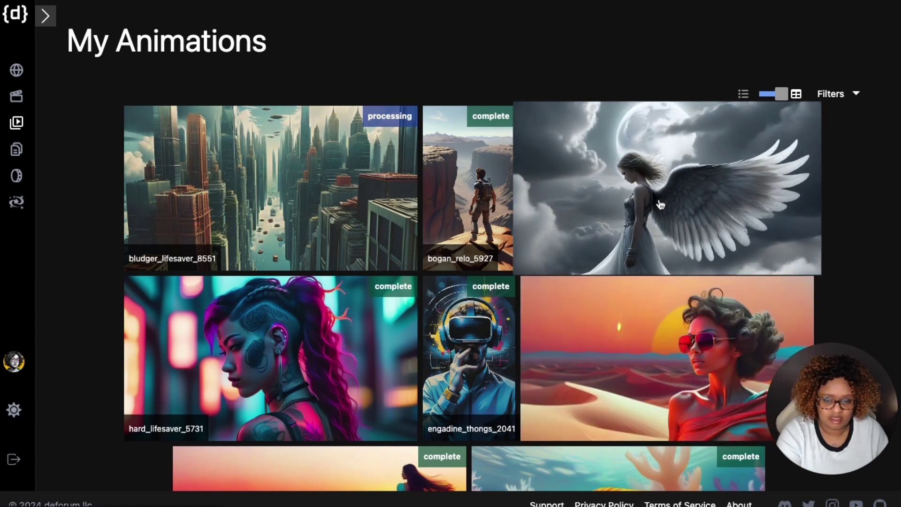
mouse_move(491, 185)
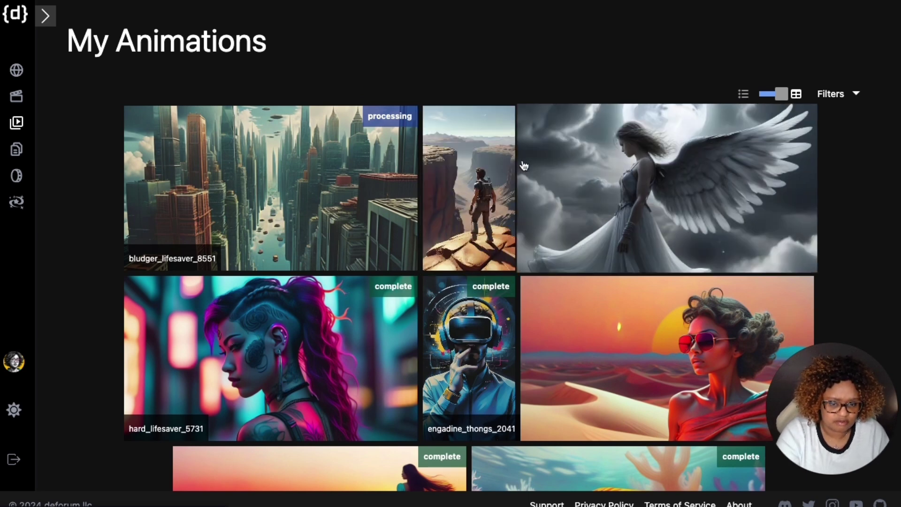
scroll(367, 164, down, 5)
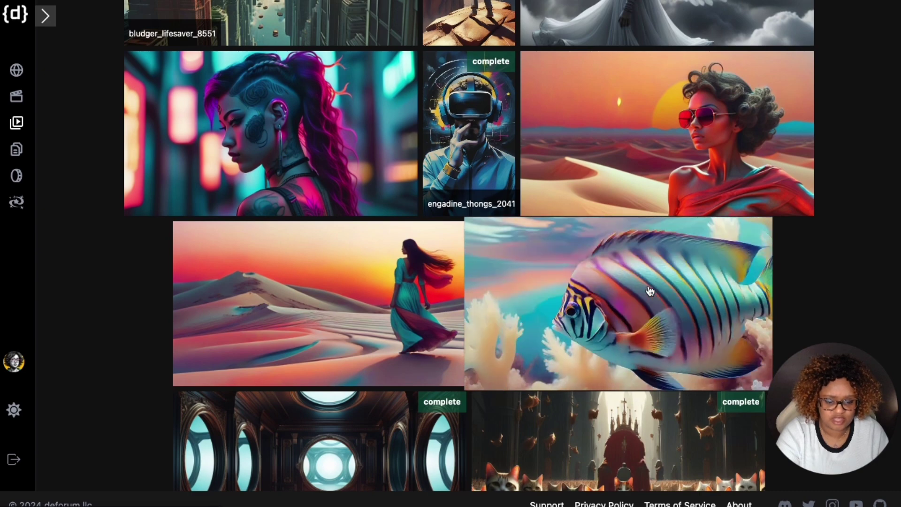
scroll(653, 293, down, 6)
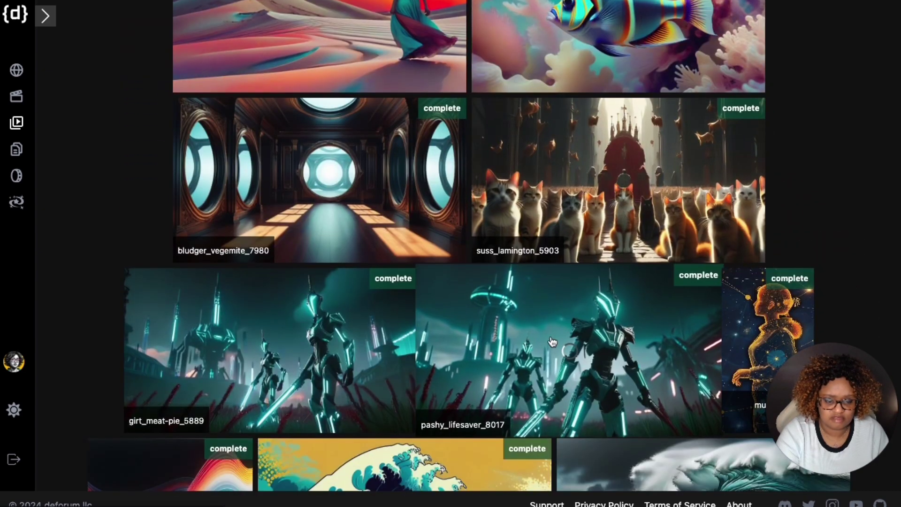
scroll(540, 295, down, 1)
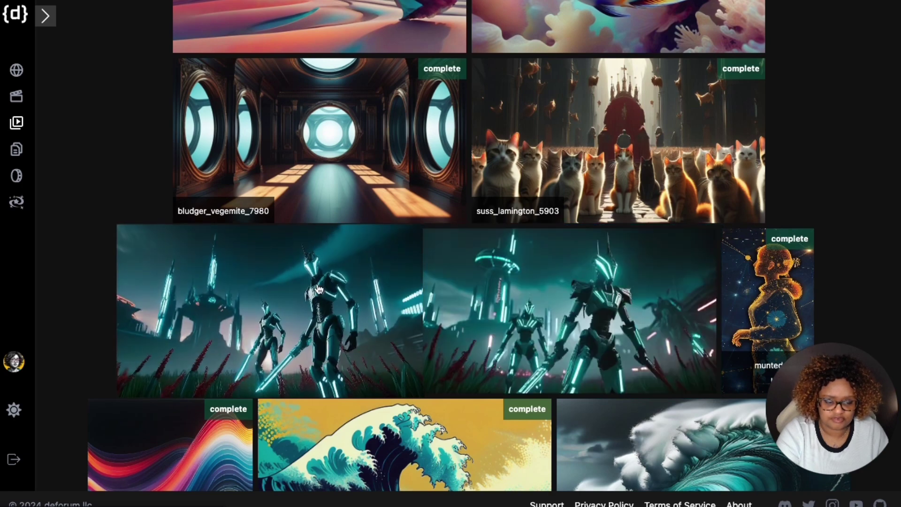
scroll(655, 230, down, 5)
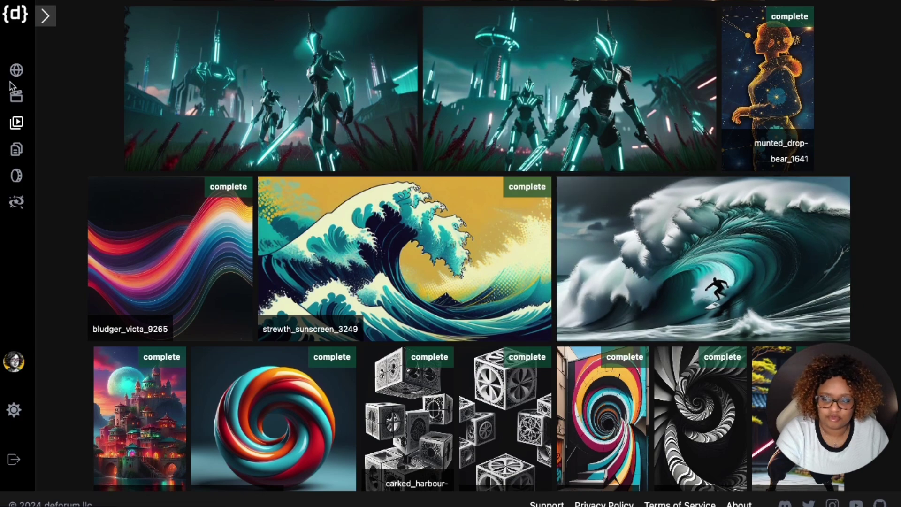
Start a new animation using Magnific_InceptionMan_Puddle.jpeg as the image prompt.
click(16, 97)
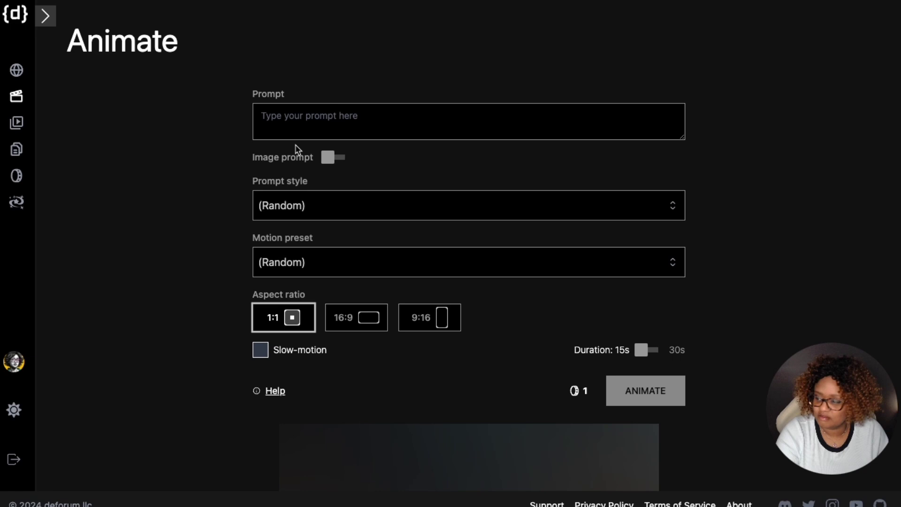
click(327, 158)
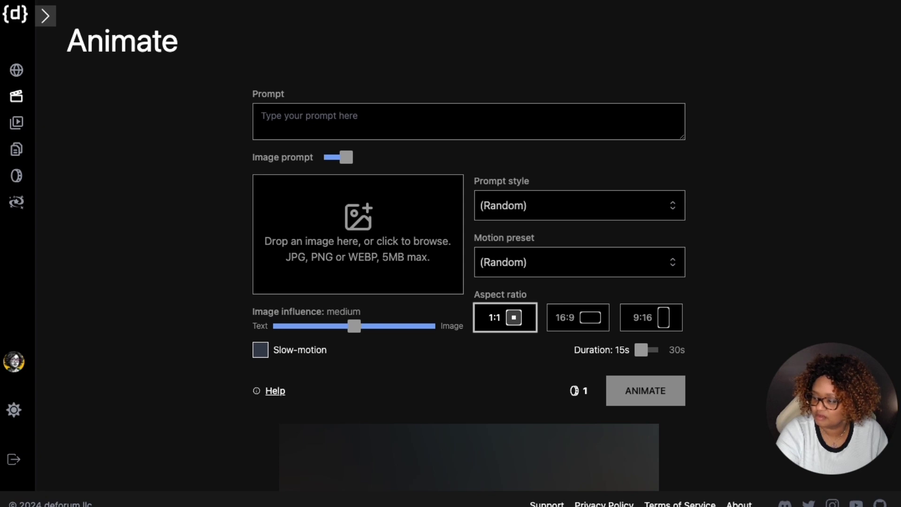
drag(0, 199, 355, 228)
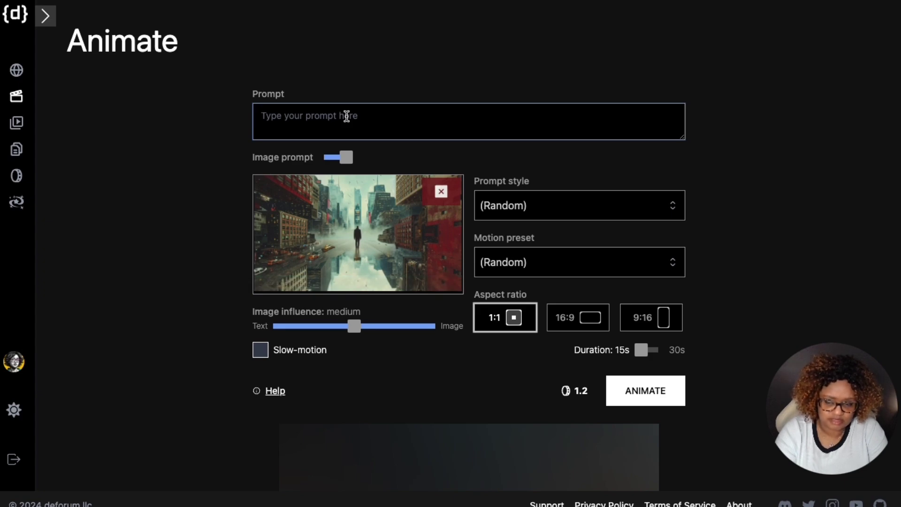
Enter the prompt 'cityscape in the style of Inception with a man standing in between buildings' and set image influence to high.
text(cit)
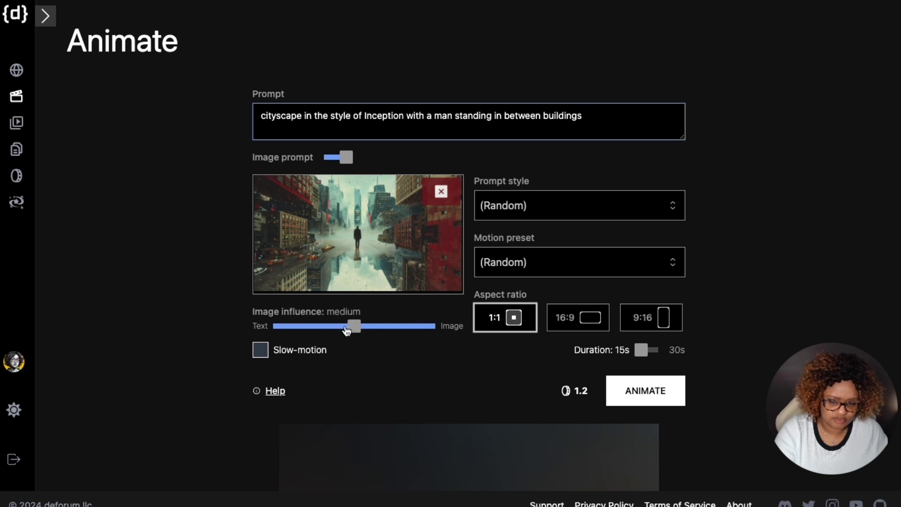
drag(347, 328, 383, 333)
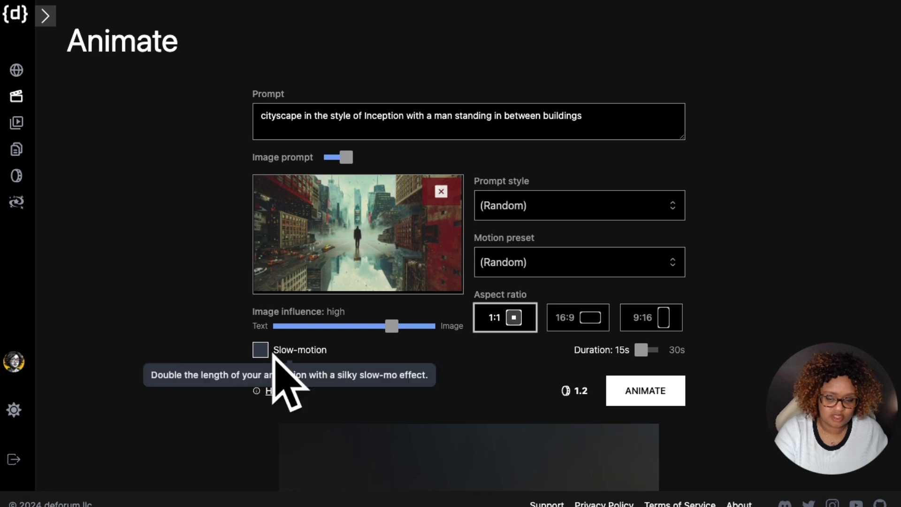
Enable Slow-motion for a 30-second animation and set the aspect ratio to 16:9.
click(260, 350)
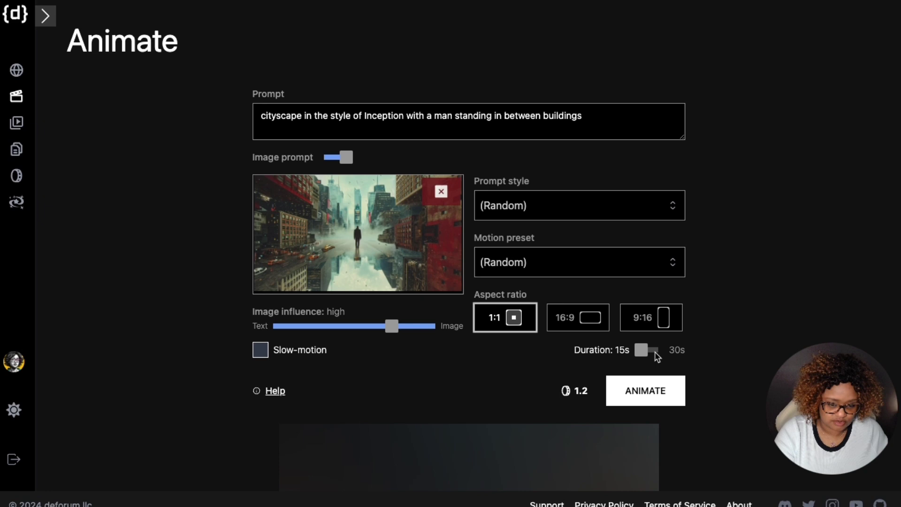
click(260, 353)
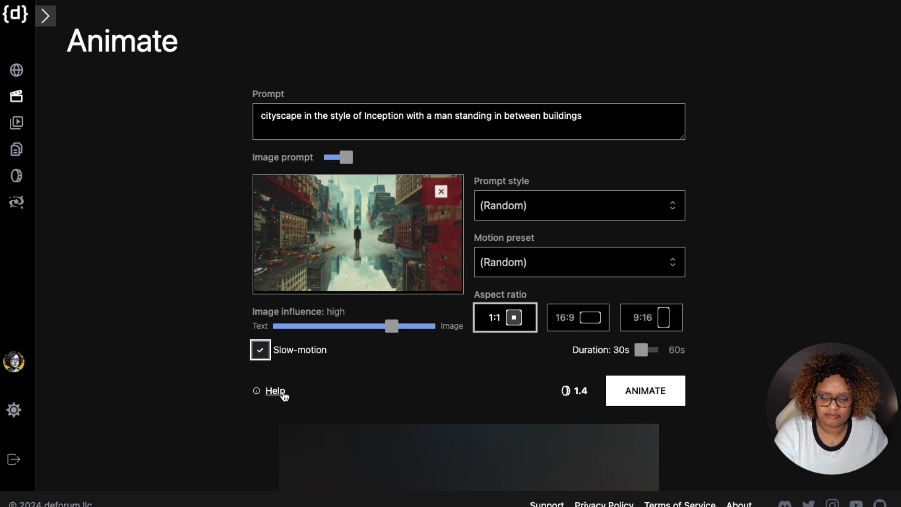
click(587, 322)
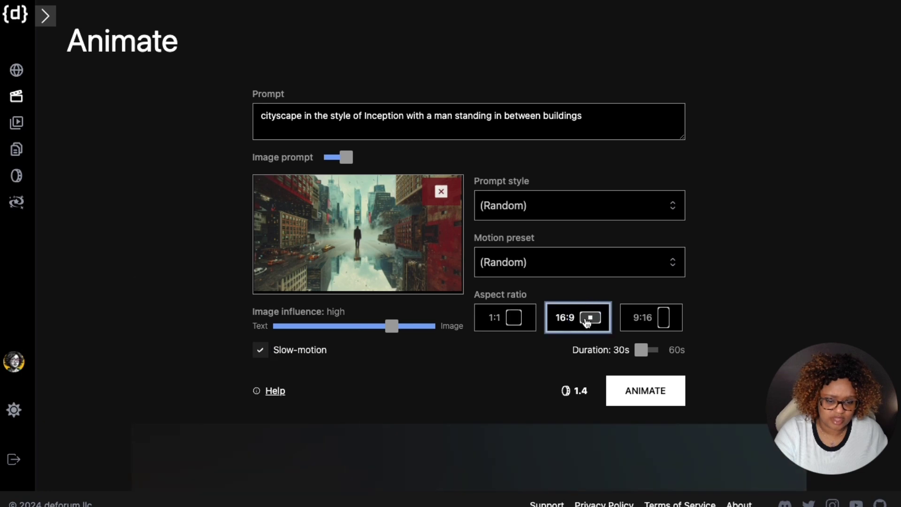
Set the prompt style to X-Cinematic, replacing a brief (None) selection.
click(676, 214)
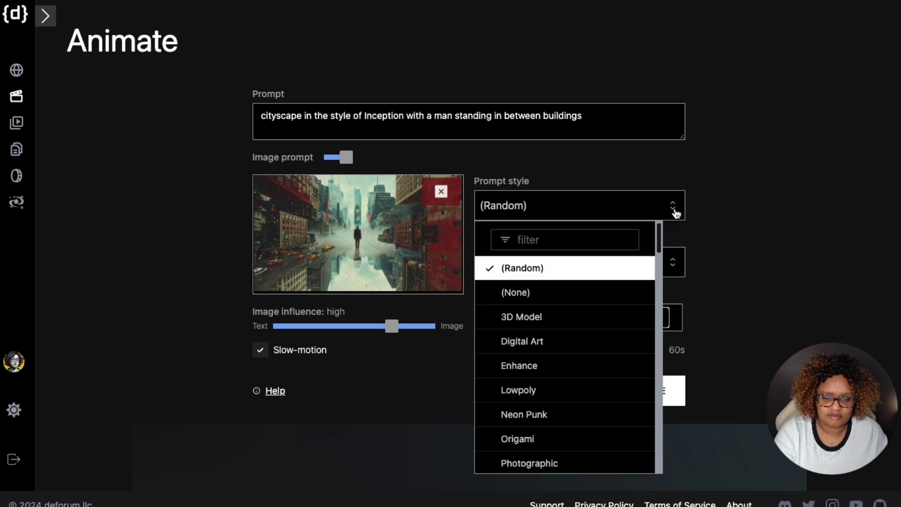
click(581, 291)
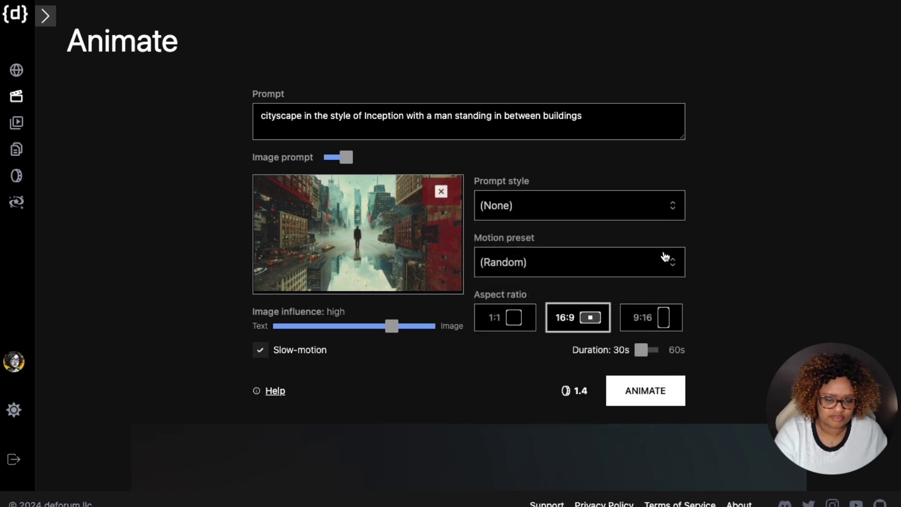
scroll(665, 256, down, 1)
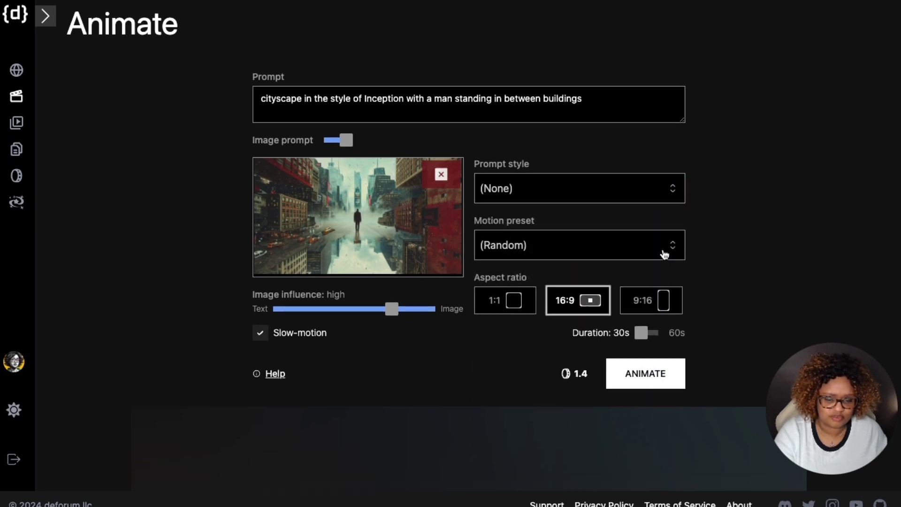
click(676, 190)
scroll(565, 338, down, 2)
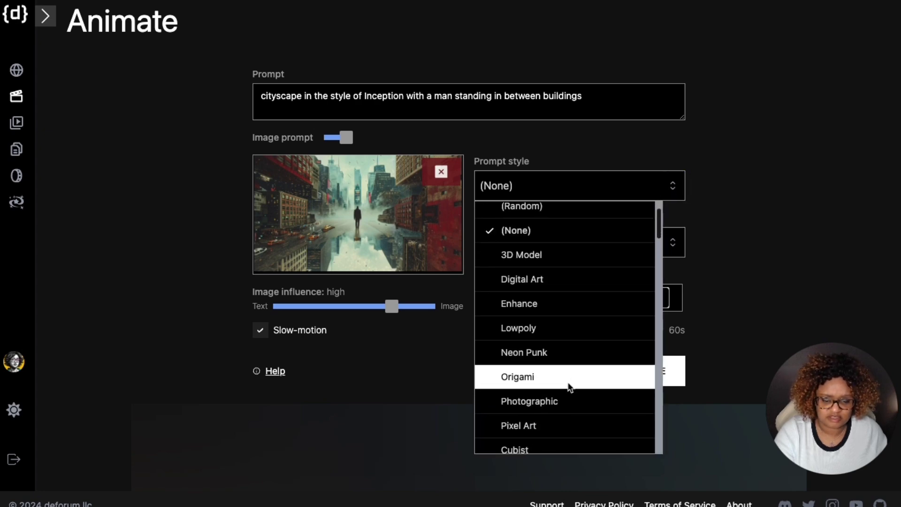
scroll(568, 390, down, 3)
scroll(564, 392, down, 4)
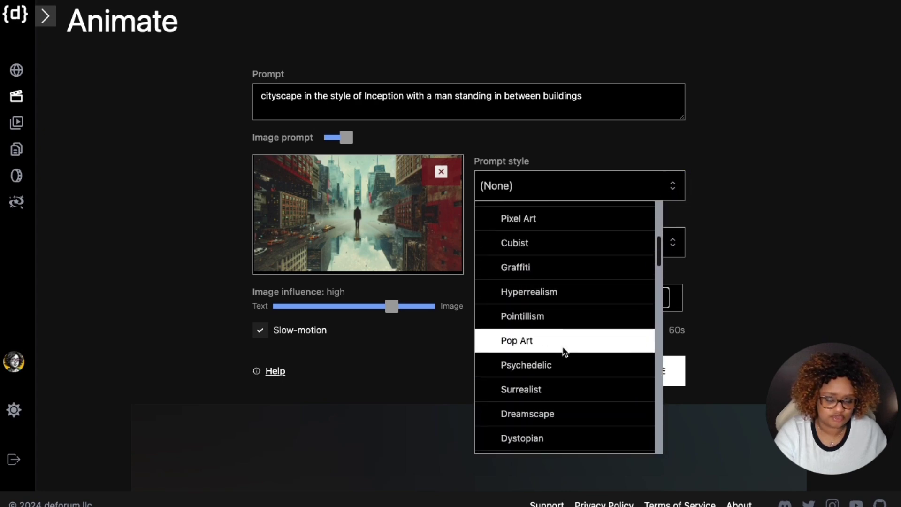
scroll(561, 347, up, 3)
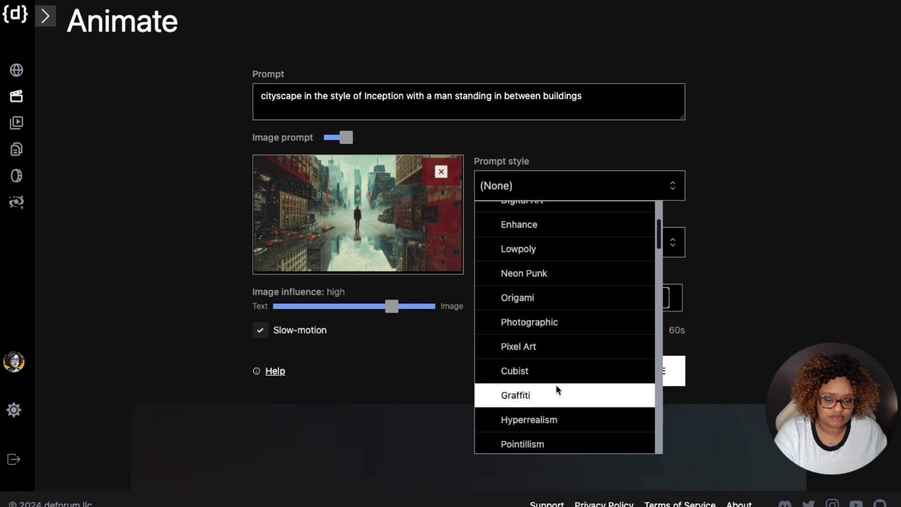
scroll(567, 389, down, 4)
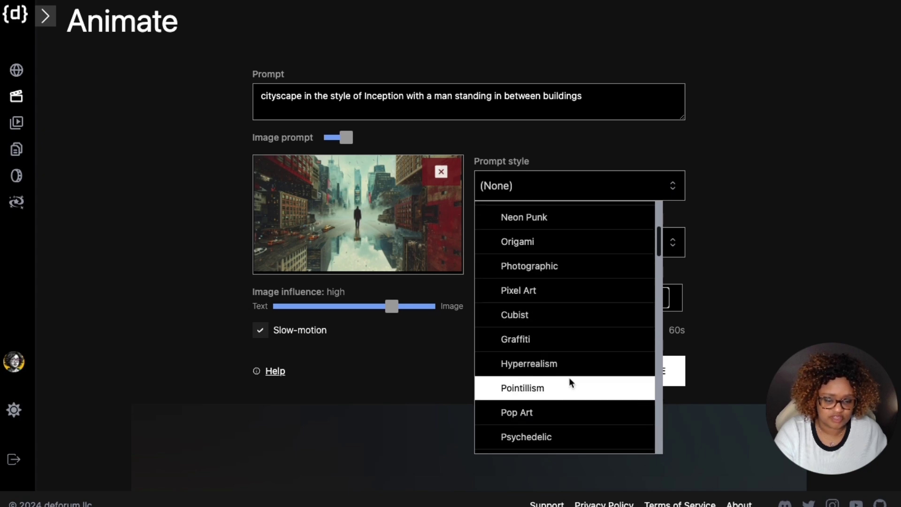
scroll(564, 394, down, 2)
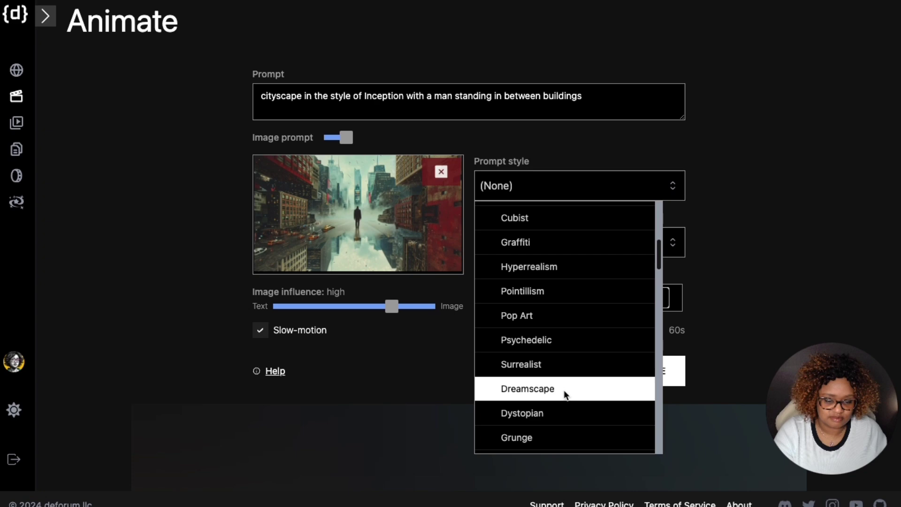
scroll(568, 373, down, 2)
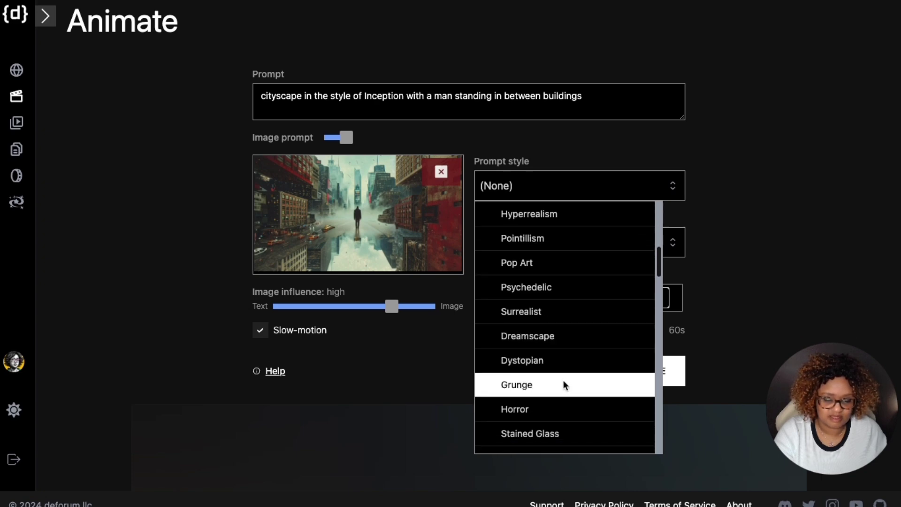
scroll(565, 385, down, 7)
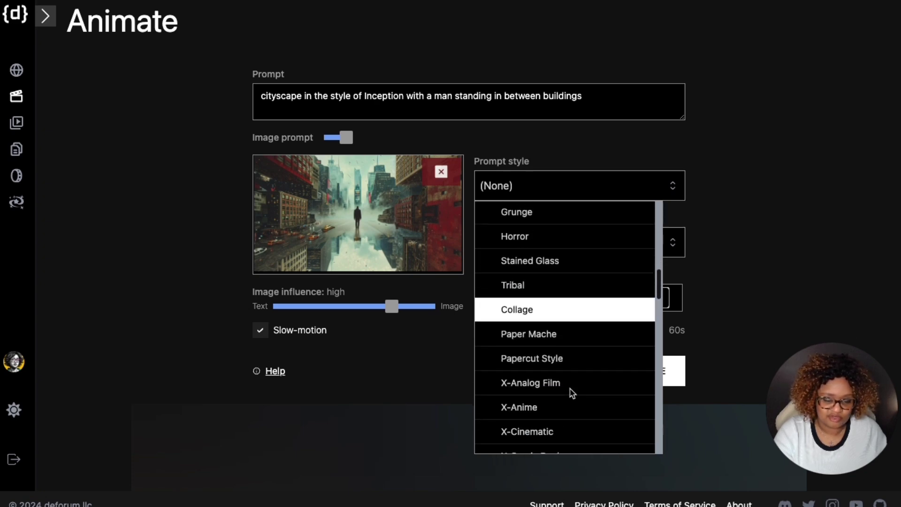
scroll(573, 392, down, 4)
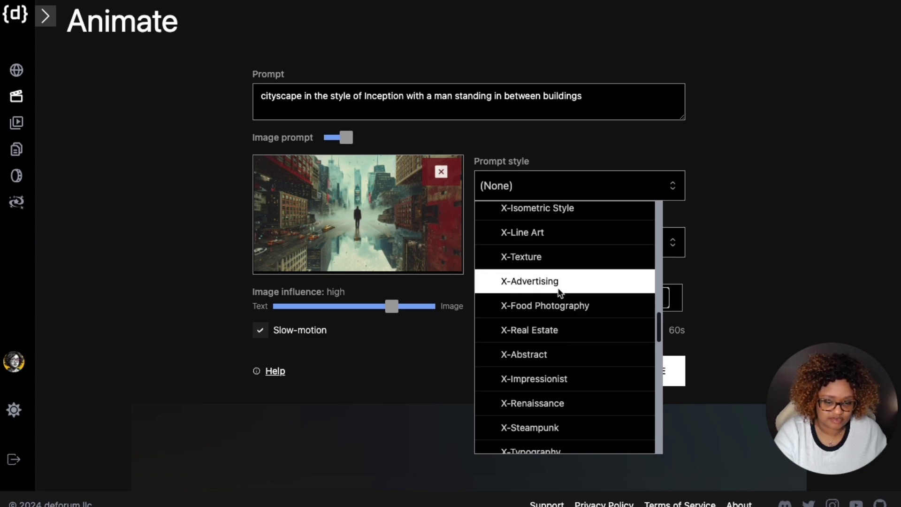
scroll(562, 309, down, 2)
scroll(549, 348, down, 3)
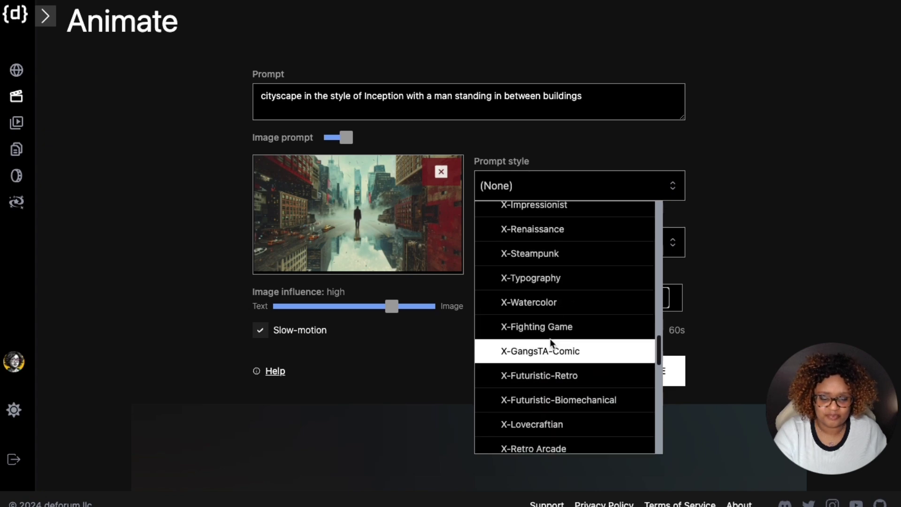
scroll(578, 337, down, 2)
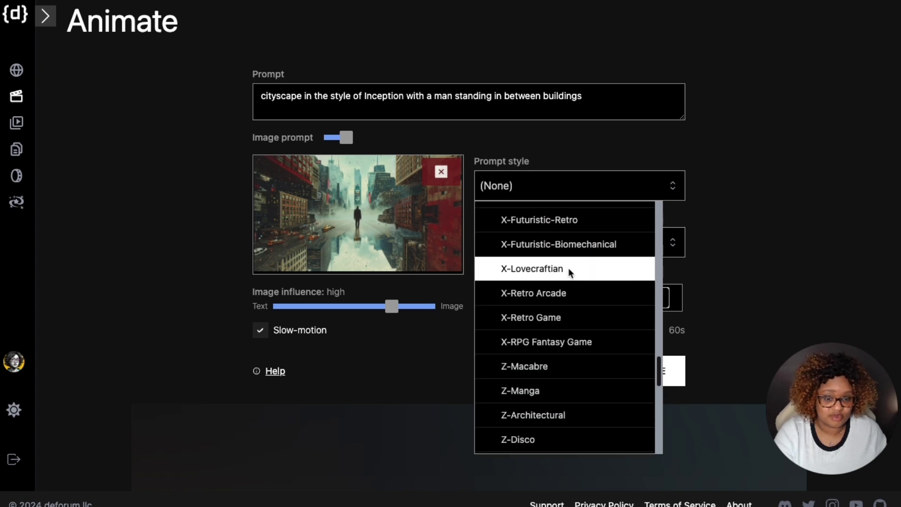
scroll(577, 301, down, 4)
scroll(579, 319, down, 6)
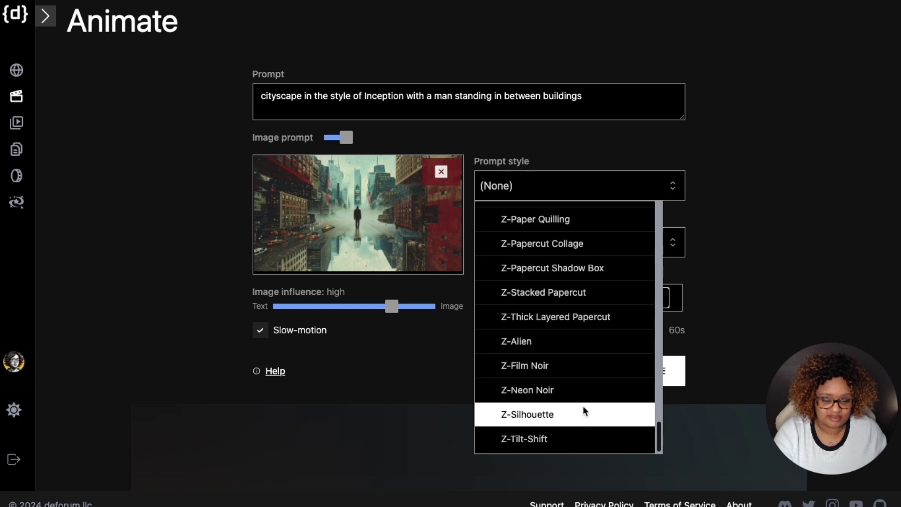
scroll(588, 377, up, 10)
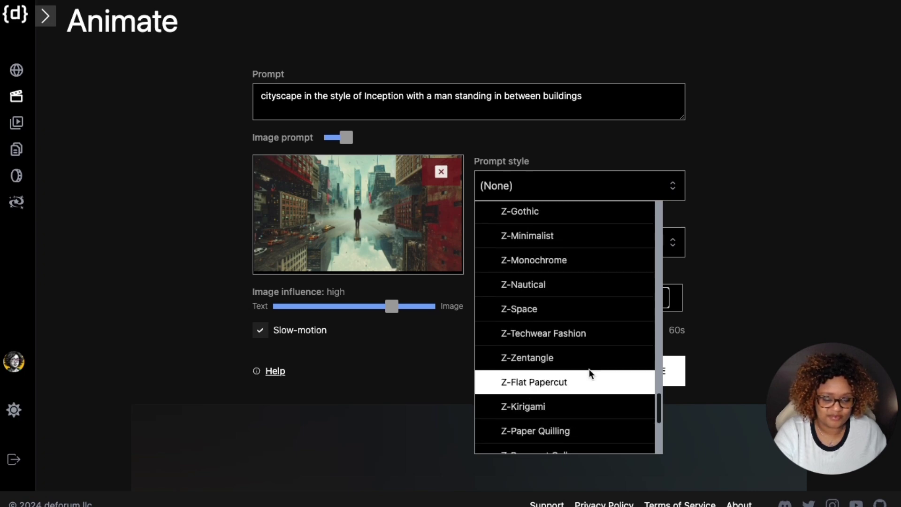
scroll(591, 371, up, 8)
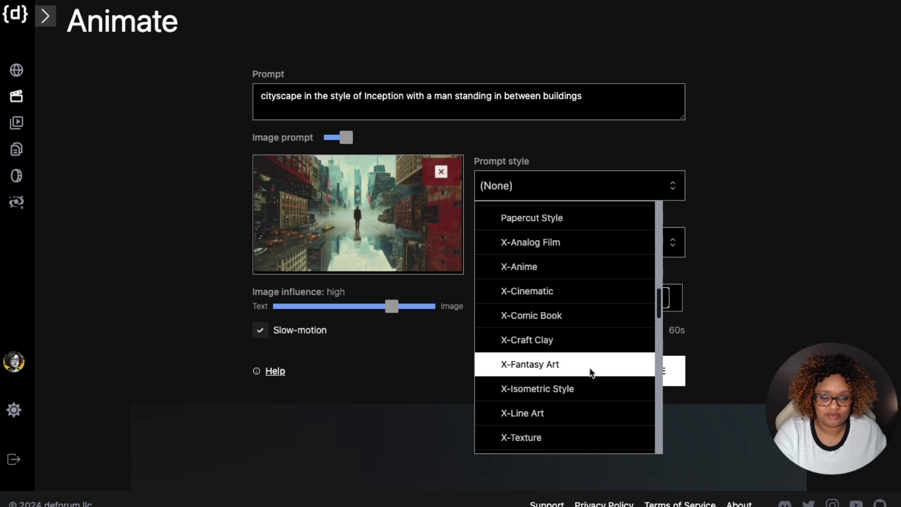
scroll(589, 366, up, 2)
click(582, 358)
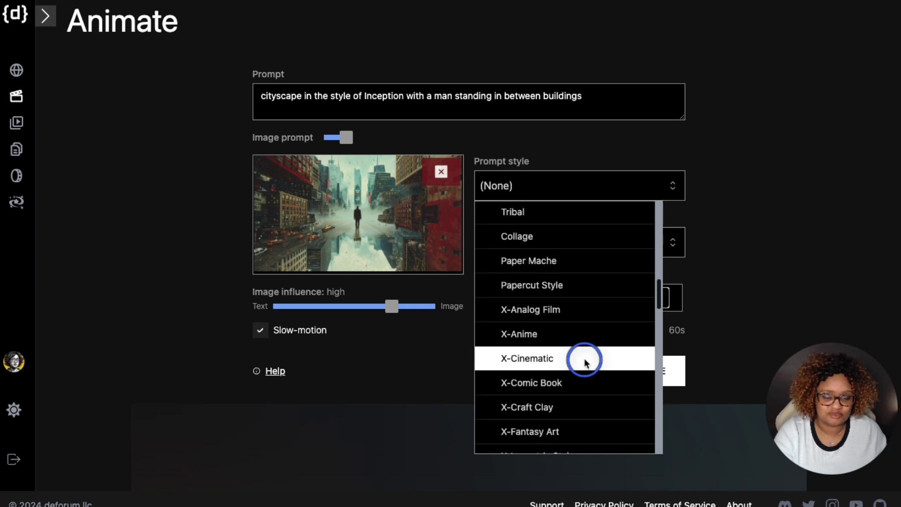
Scroll down and back up through the full list in the Motion preset dropdown.
click(668, 248)
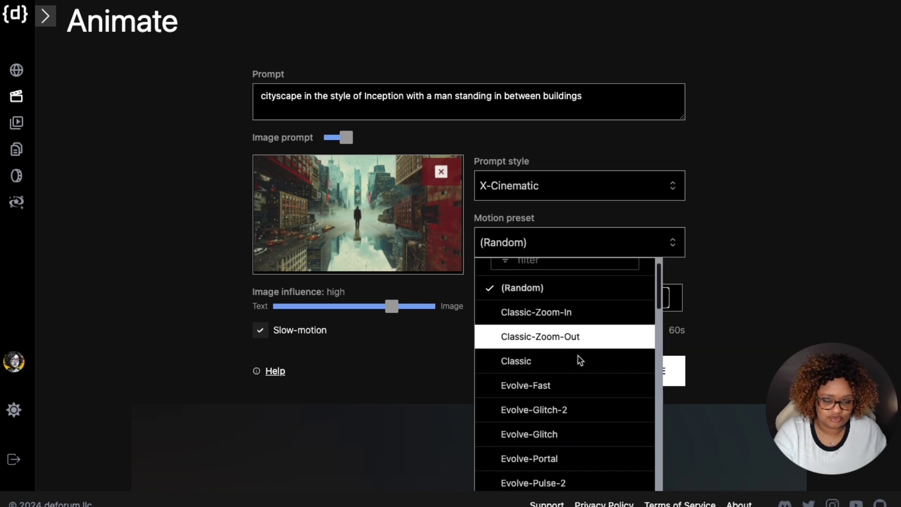
scroll(579, 357, down, 1)
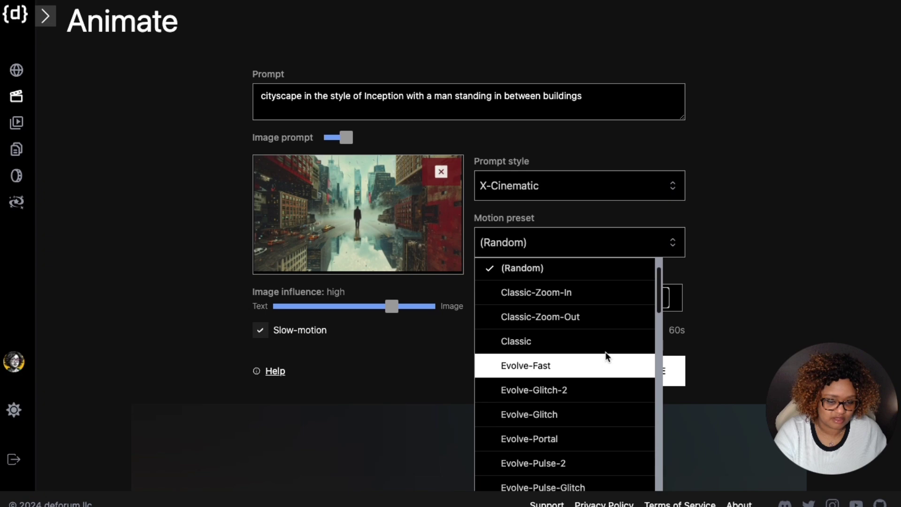
scroll(608, 356, down, 3)
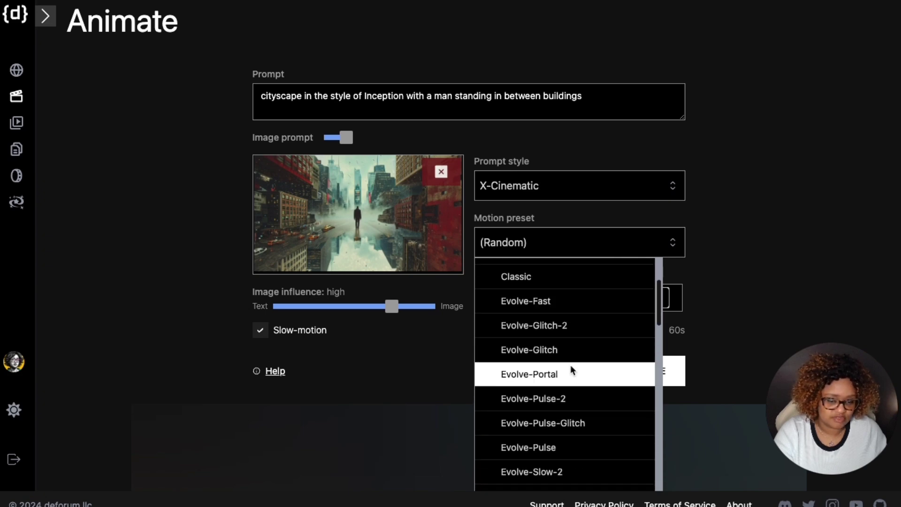
scroll(582, 373, down, 10)
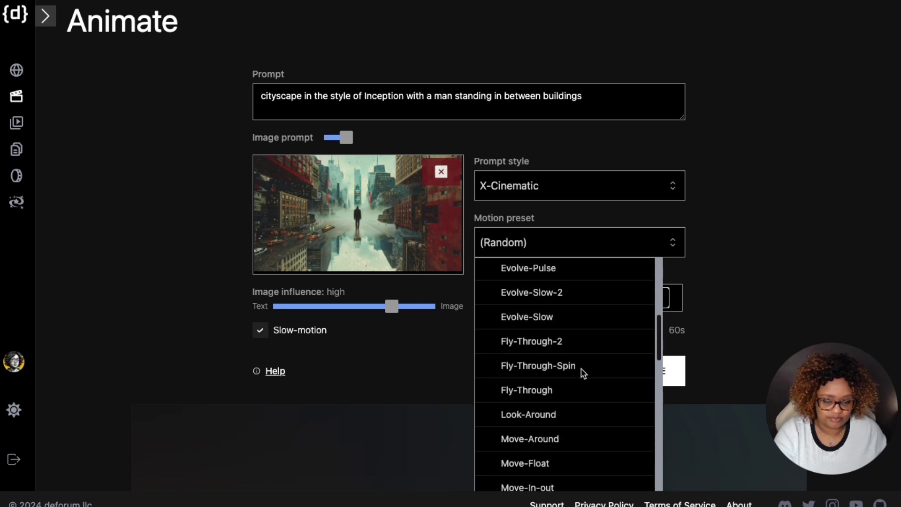
scroll(583, 371, down, 7)
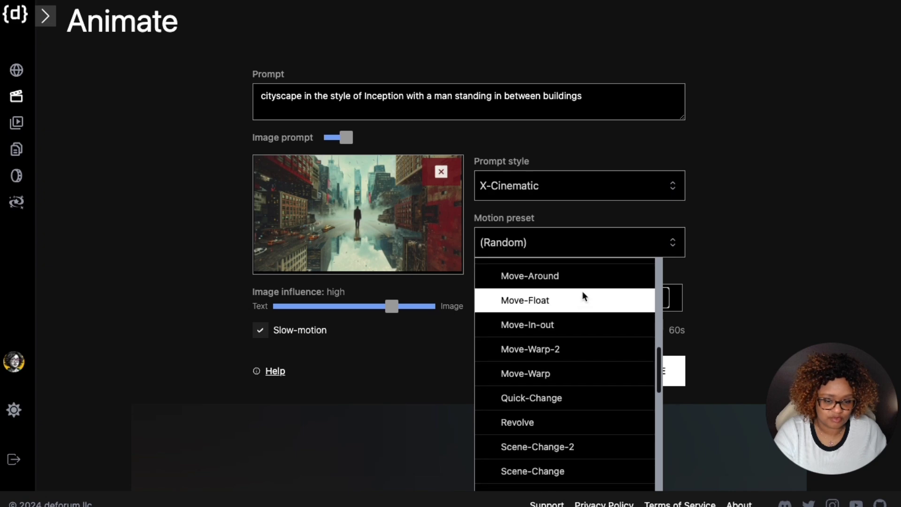
scroll(598, 368, down, 10)
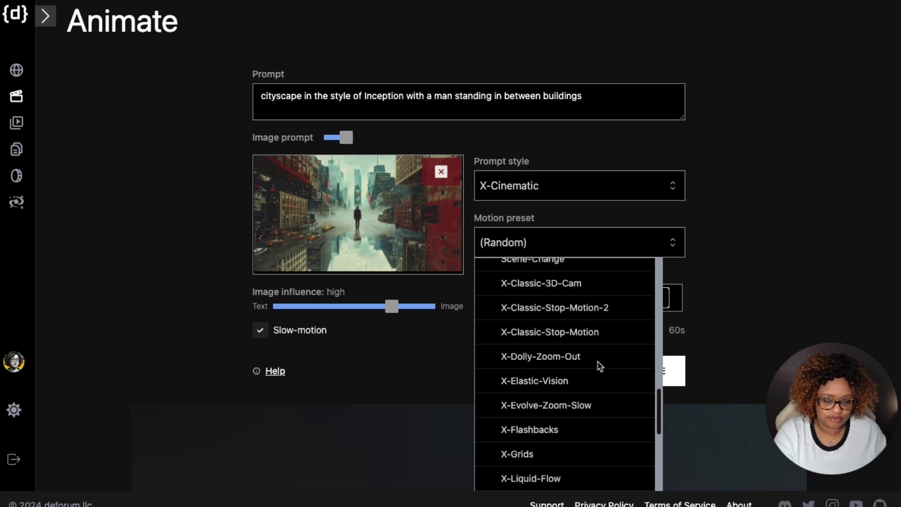
scroll(599, 356, down, 5)
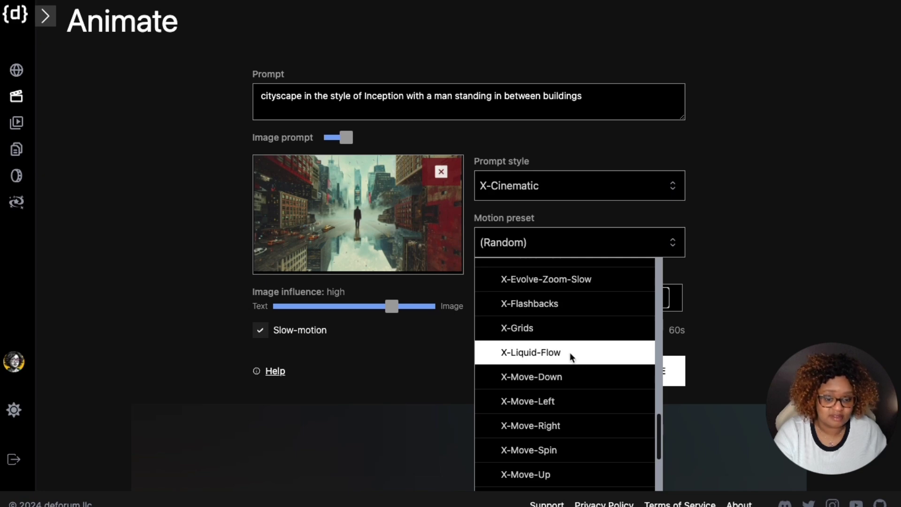
scroll(582, 364, down, 6)
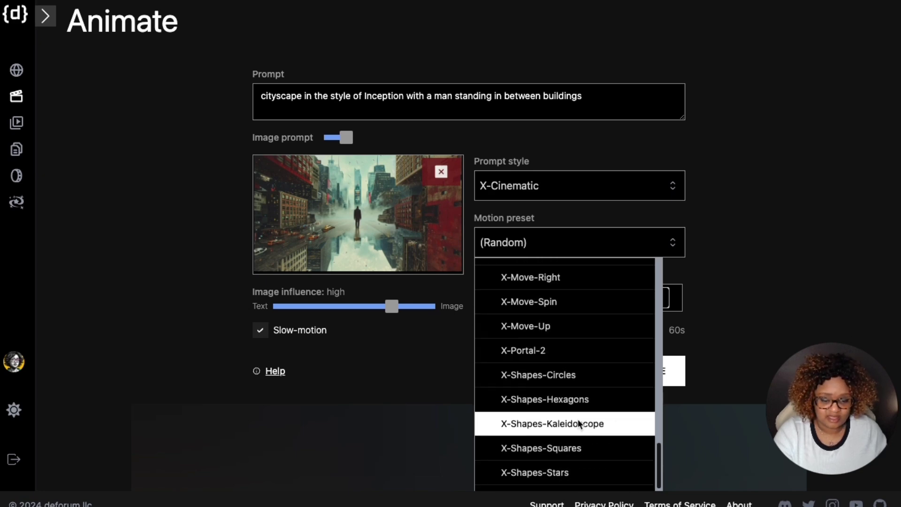
scroll(577, 378, down, 4)
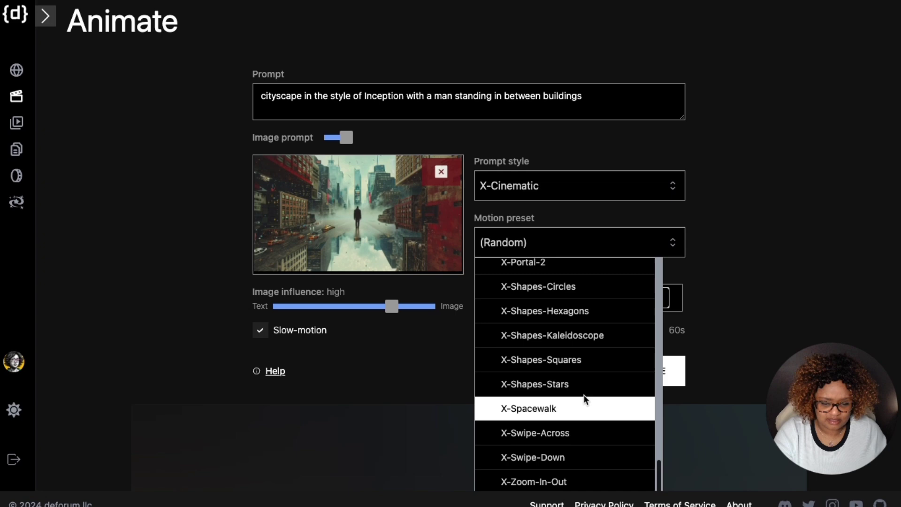
scroll(590, 392, down, 1)
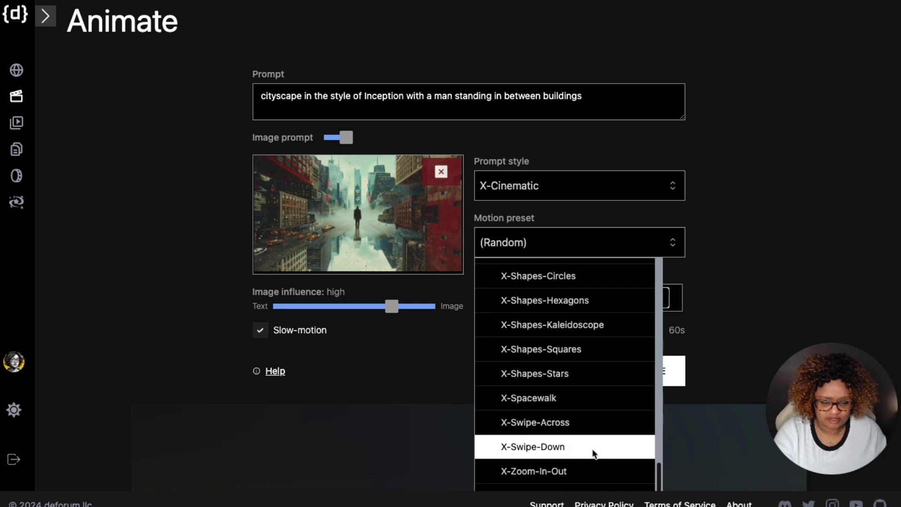
scroll(577, 408, up, 8)
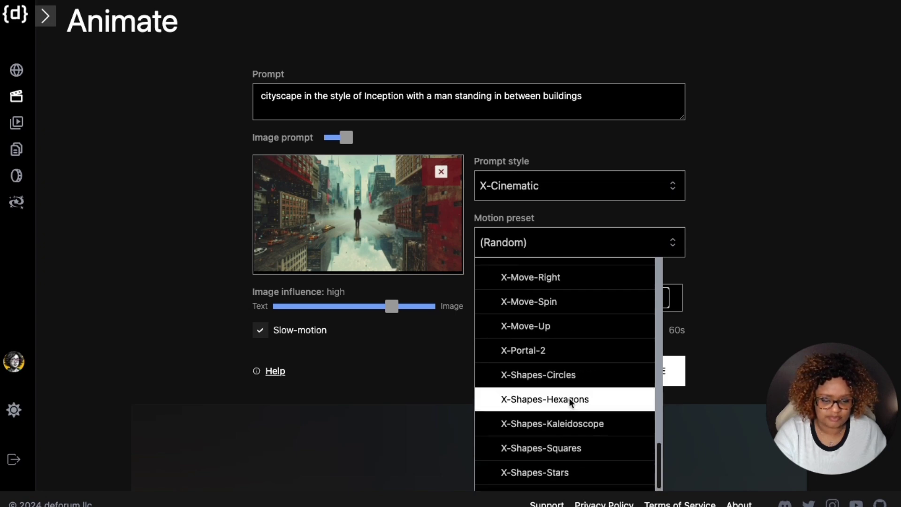
scroll(571, 403, up, 7)
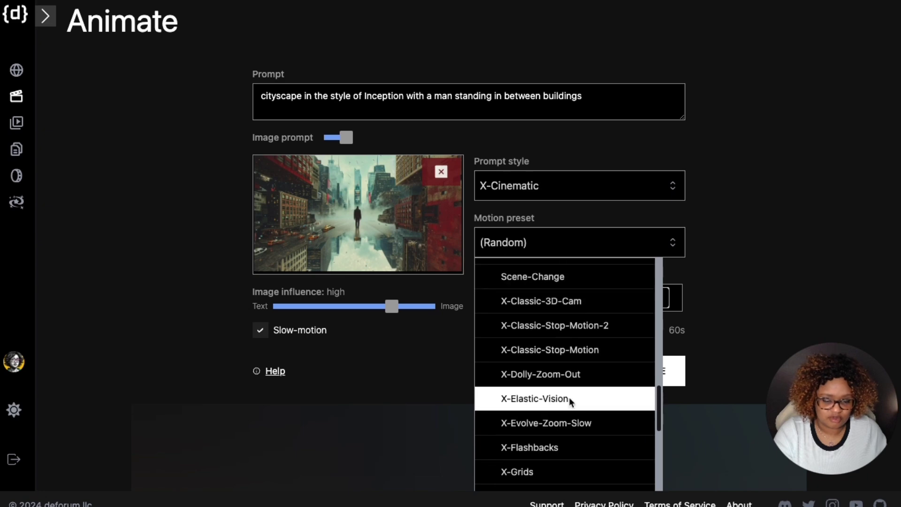
scroll(574, 378, up, 3)
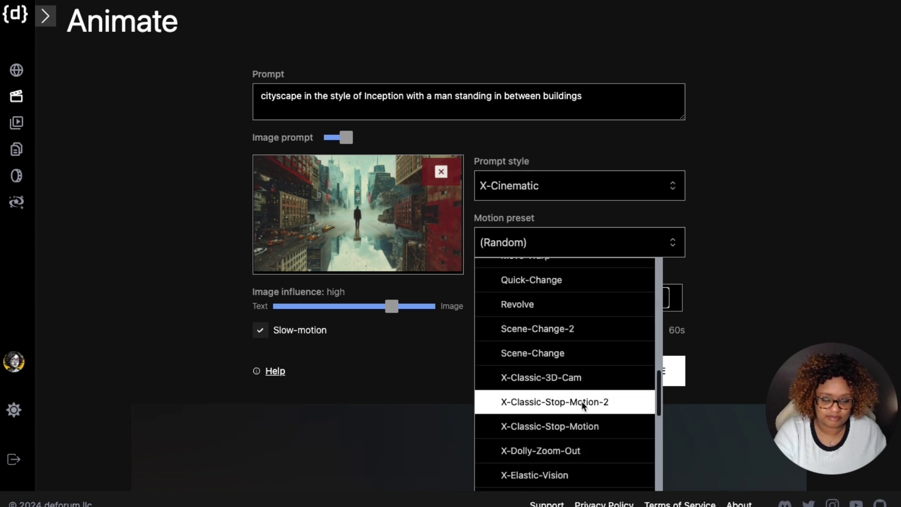
scroll(582, 403, up, 2)
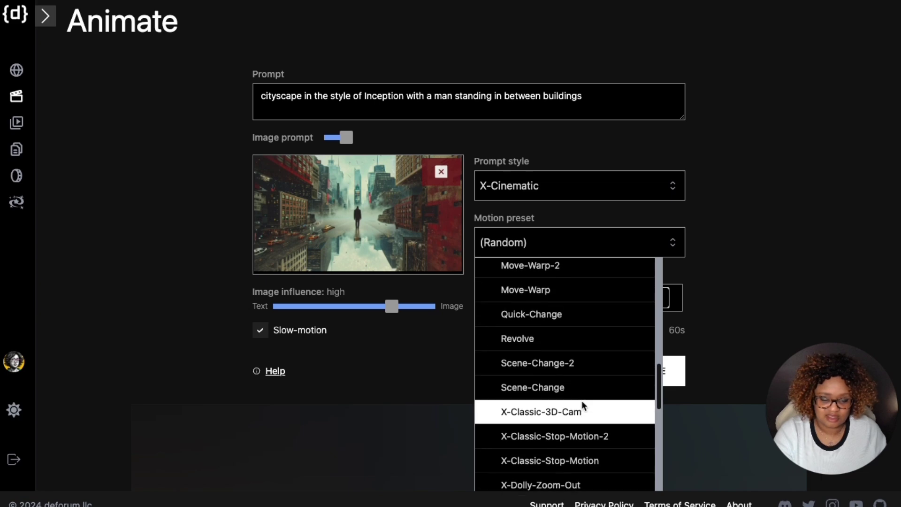
scroll(579, 319, up, 3)
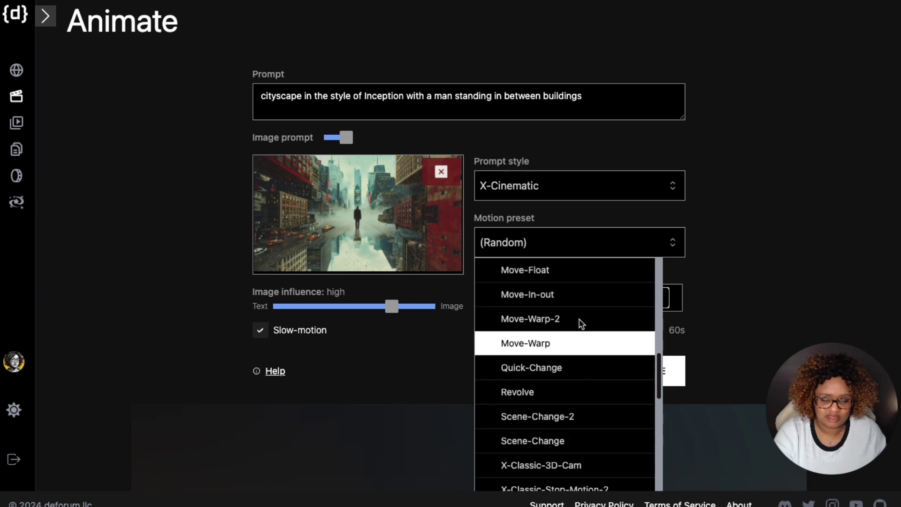
scroll(581, 323, up, 2)
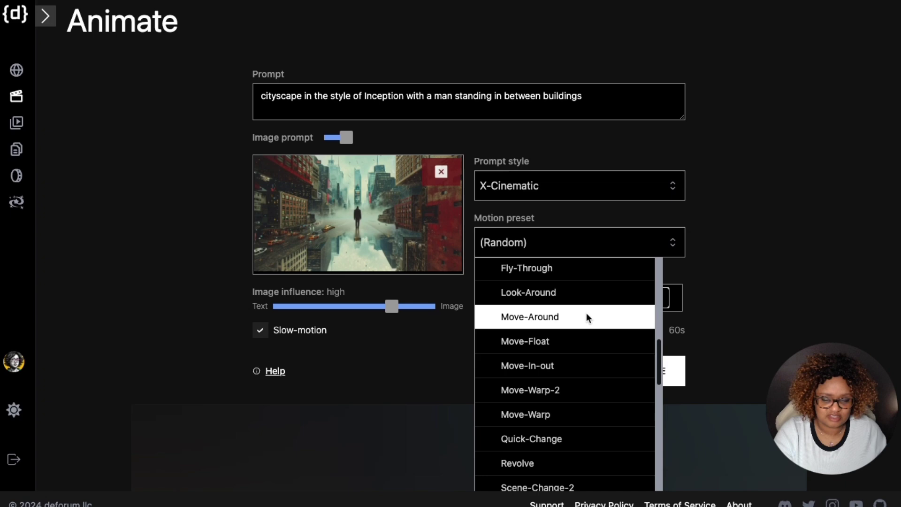
scroll(589, 314, up, 3)
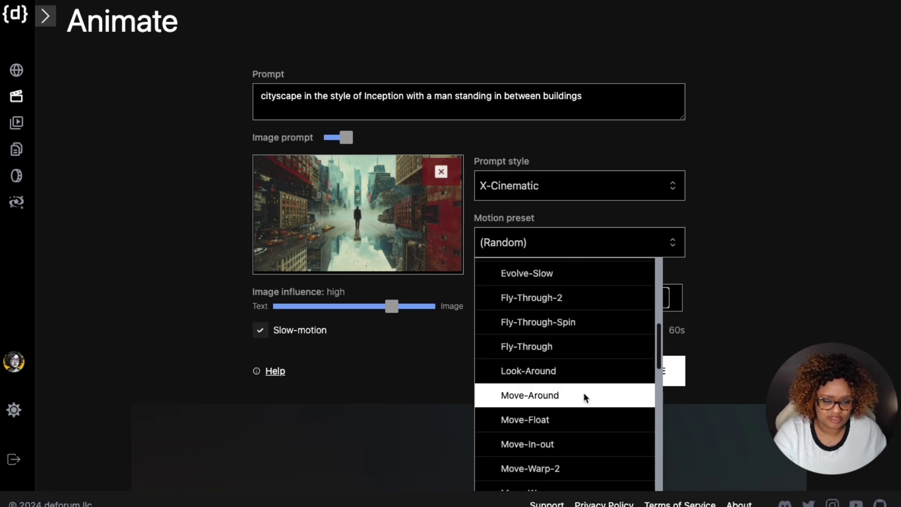
Choose the Fly-Through-2 motion preset, submit the animation, and check the recent animations grid.
click(595, 297)
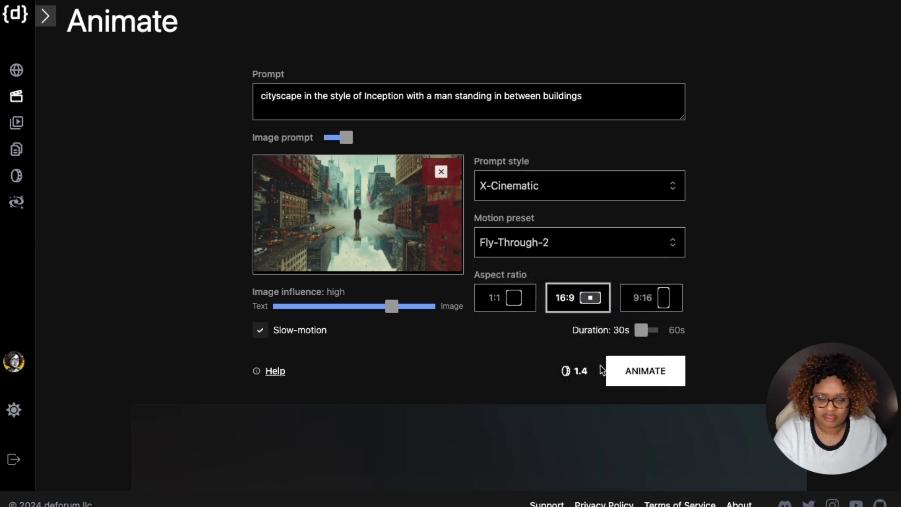
click(649, 376)
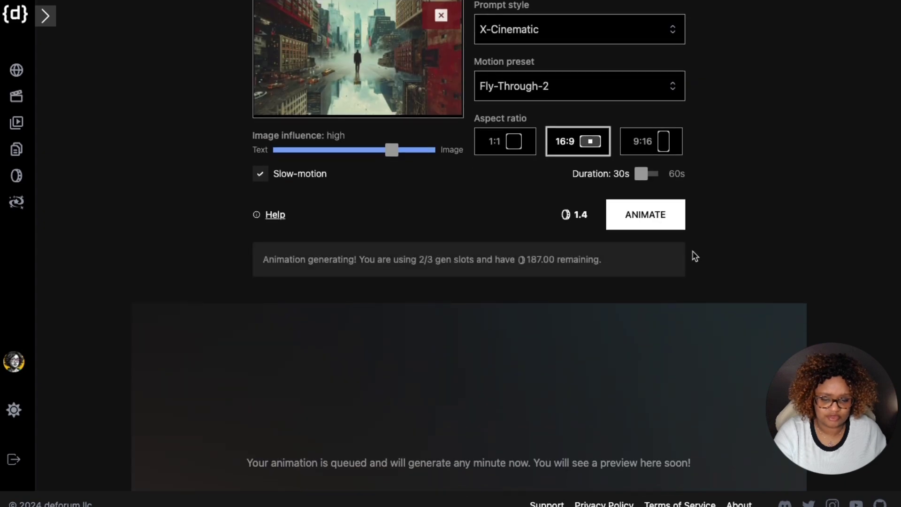
scroll(420, 299, down, 6)
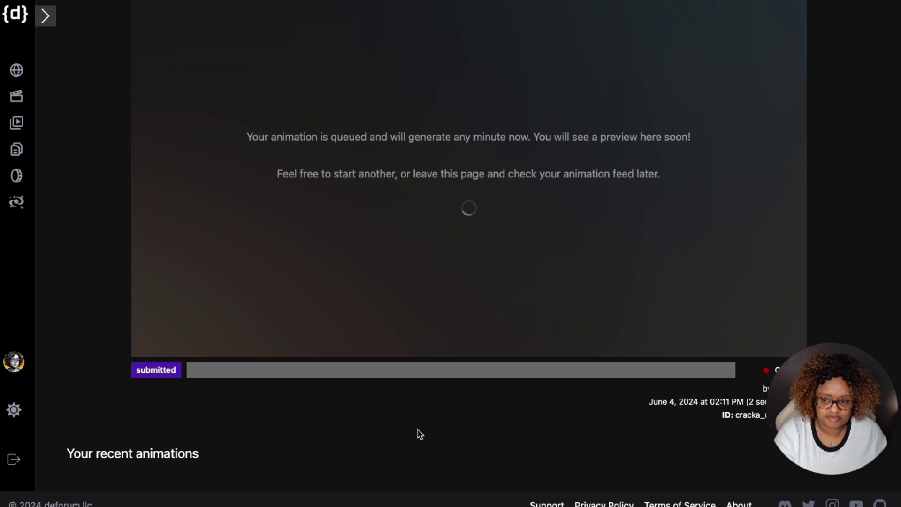
scroll(400, 425, down, 5)
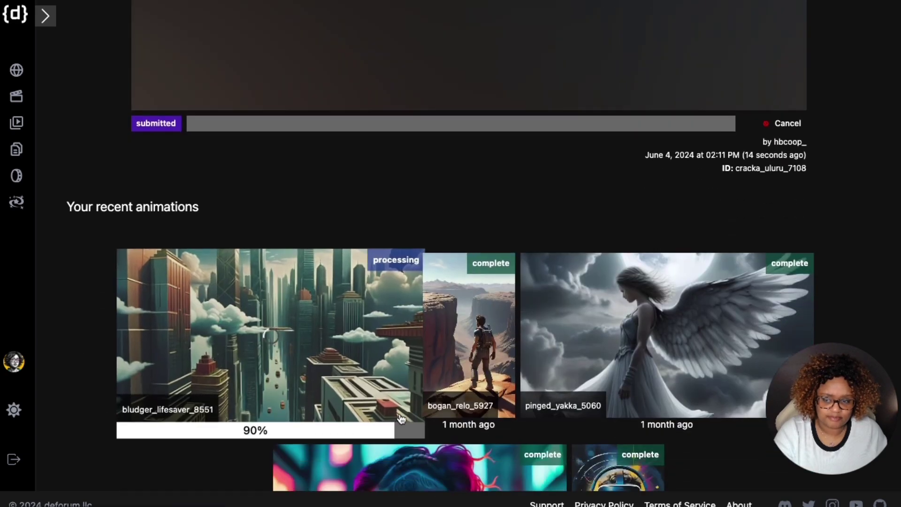
scroll(419, 338, up, 2)
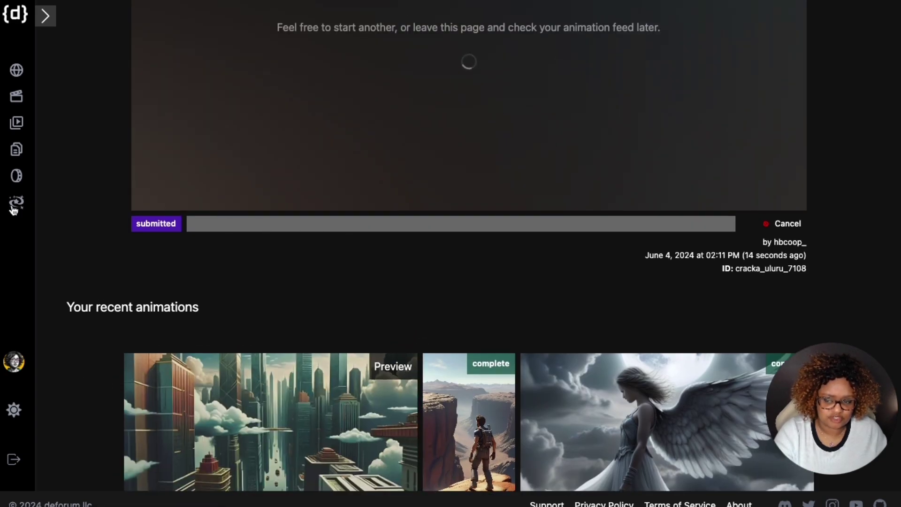
Go to Get Credits and scroll down to the Deforum Top-up, Explorer and Pro pricing plans.
click(17, 176)
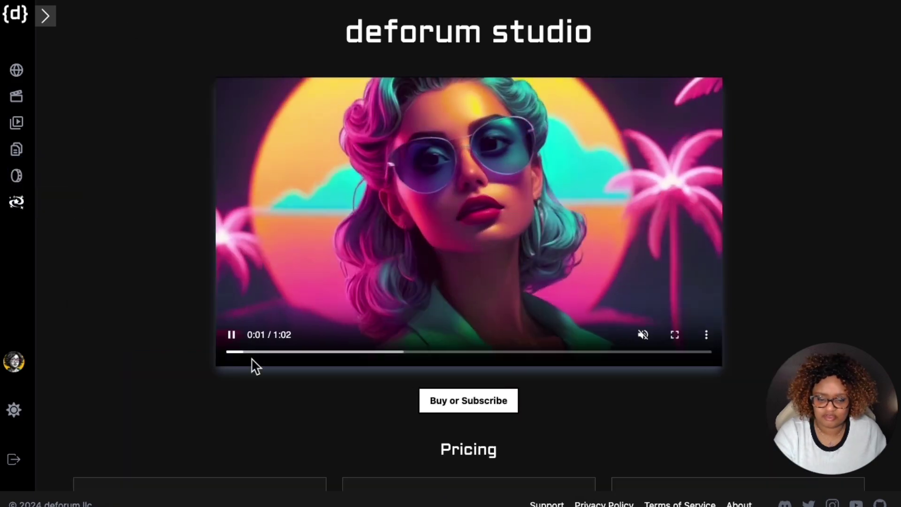
scroll(256, 357, down, 8)
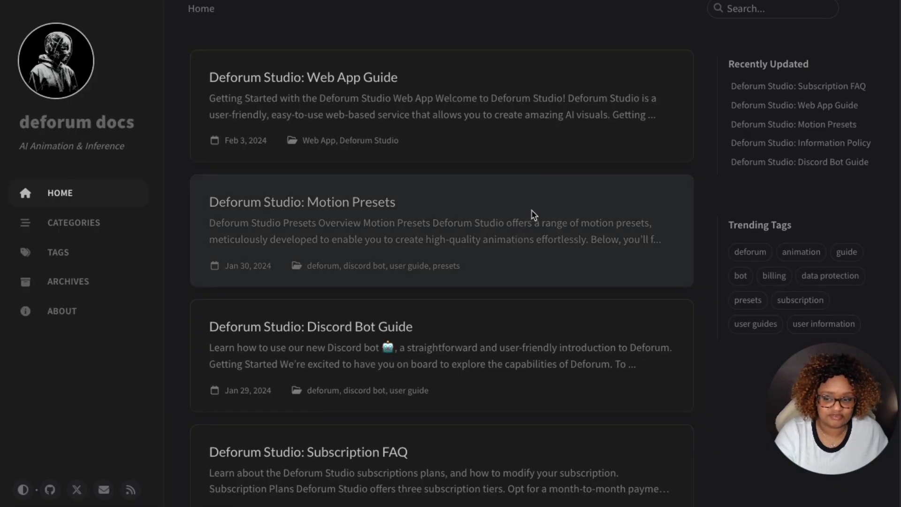
View the Motion Presets docs article and its example videos, like X-Classic-3D-Cam and X-Dolly-Zoom-Out.
scroll(558, 154, down, 2)
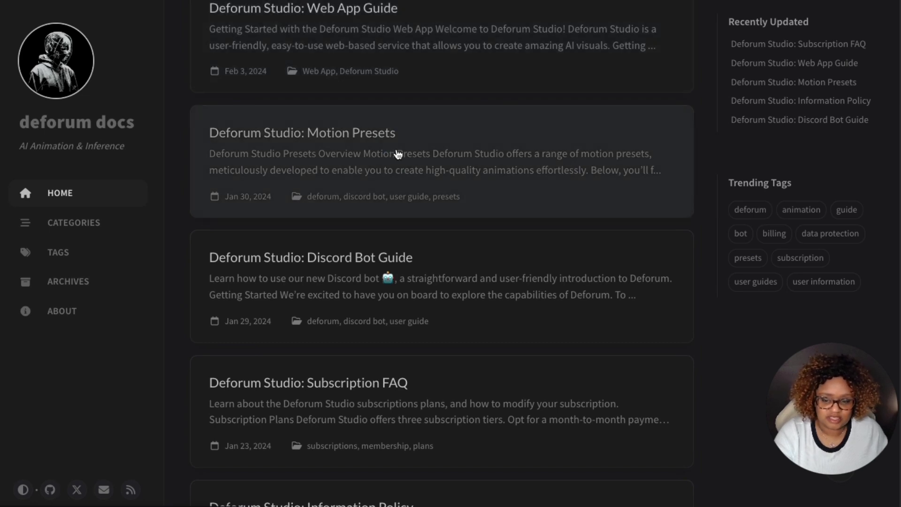
click(398, 155)
scroll(521, 197, down, 3)
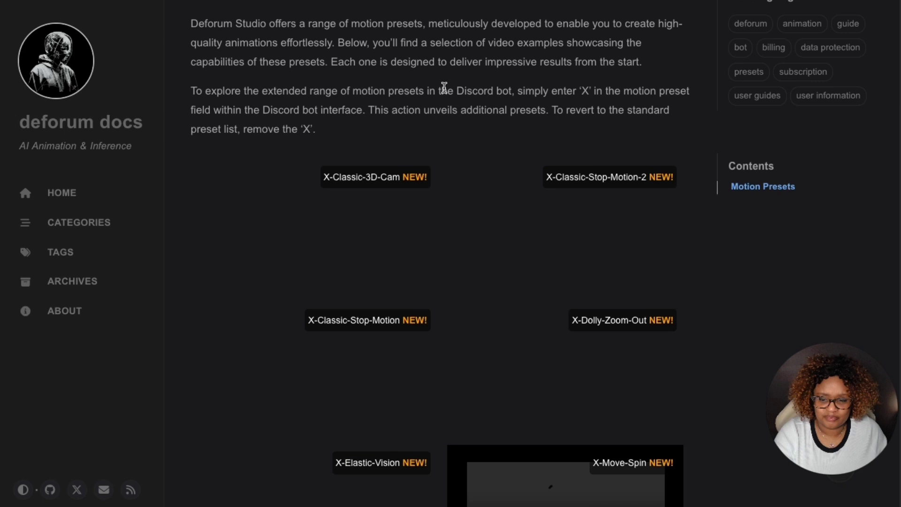
scroll(455, 93, down, 3)
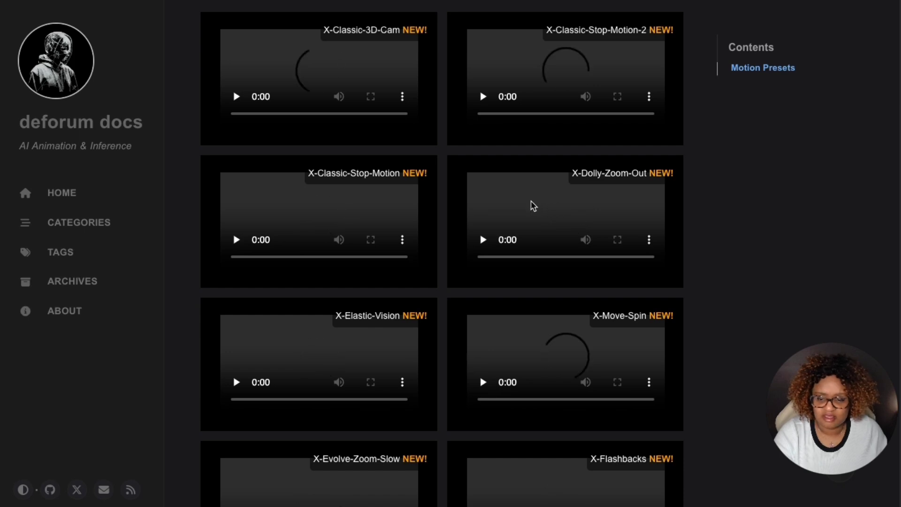
scroll(519, 201, up, 3)
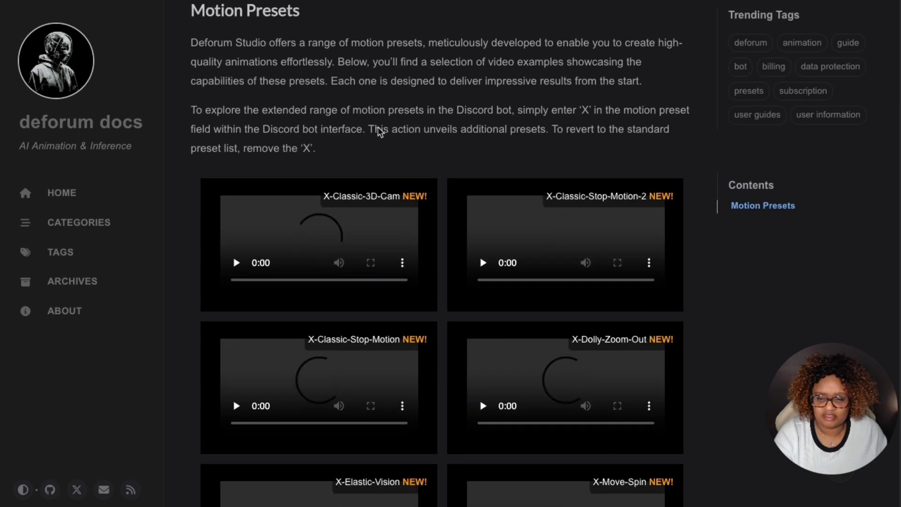
scroll(381, 136, up, 1)
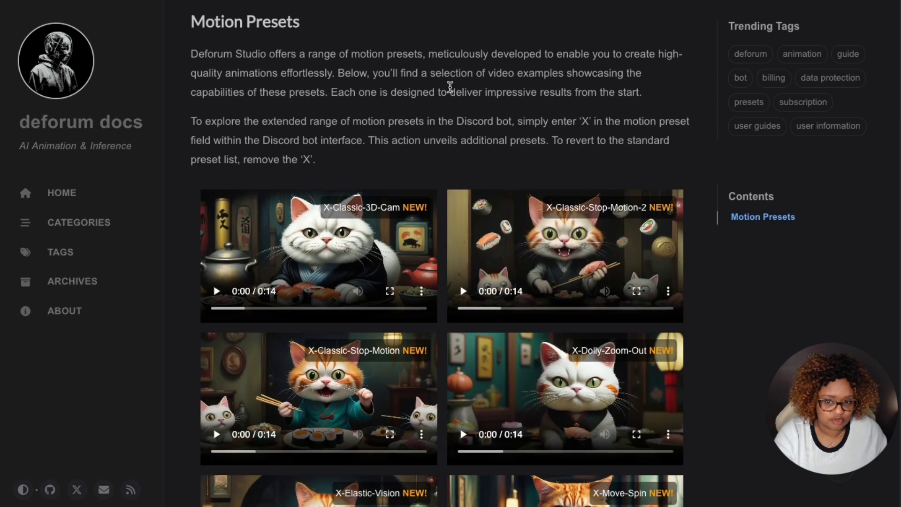
Scroll the Deforum Docs preset grid and pause the X-Dolly-Zoom-Out cat example video.
scroll(376, 104, down, 3)
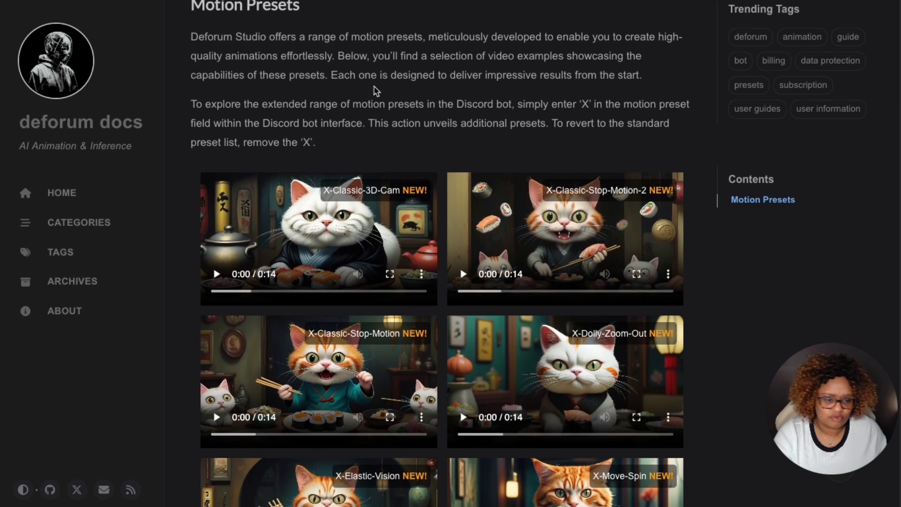
scroll(397, 72, down, 6)
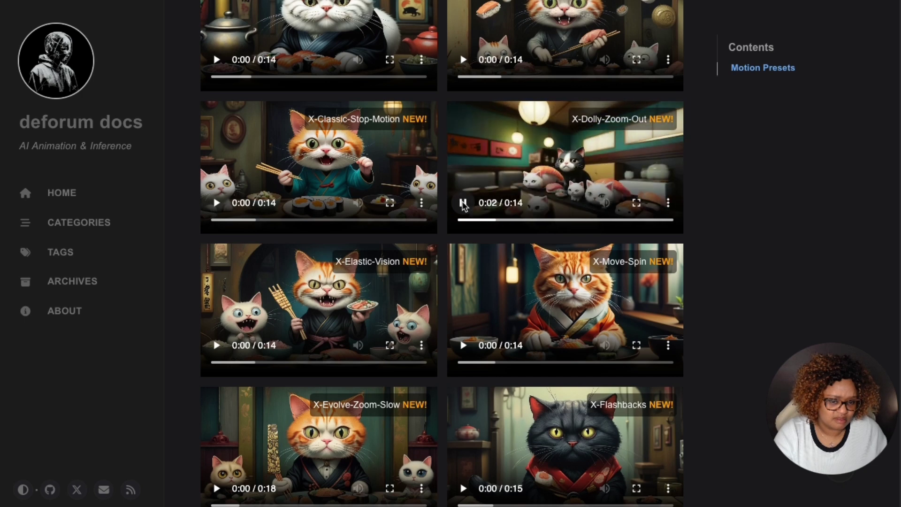
click(463, 203)
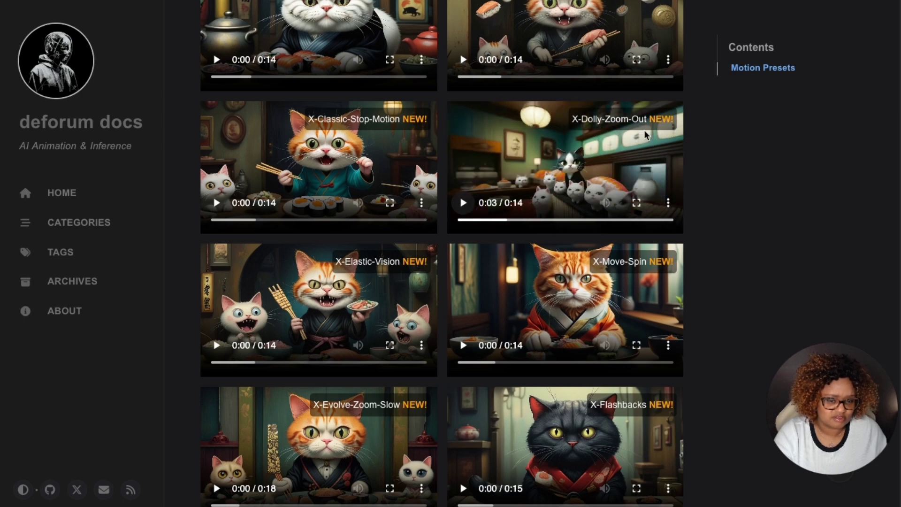
Play the X-Move-Spin cat example video and scroll through the remaining presets.
scroll(485, 320, down, 2)
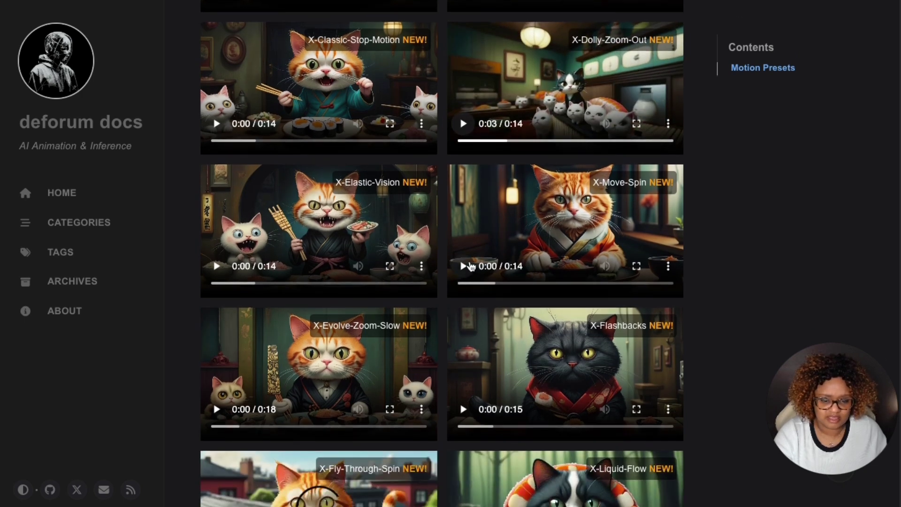
click(460, 266)
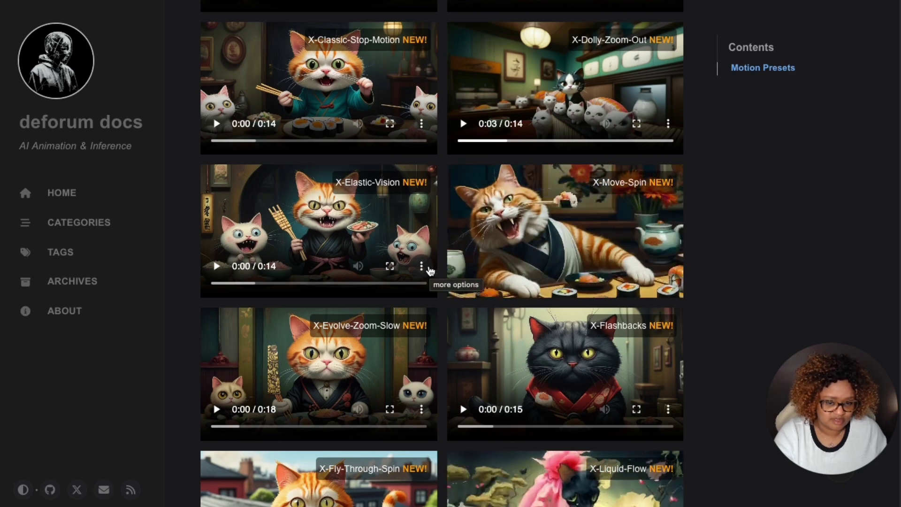
scroll(447, 312, down, 7)
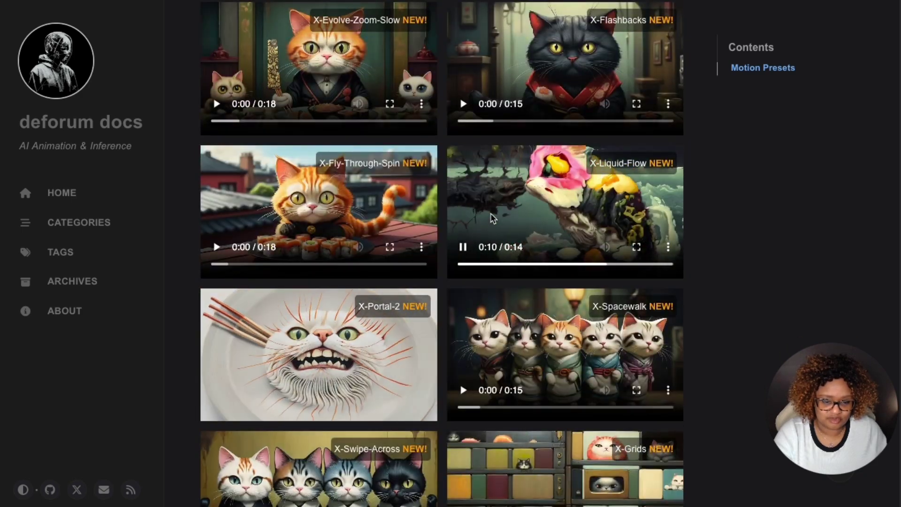
mouse_move(399, 349)
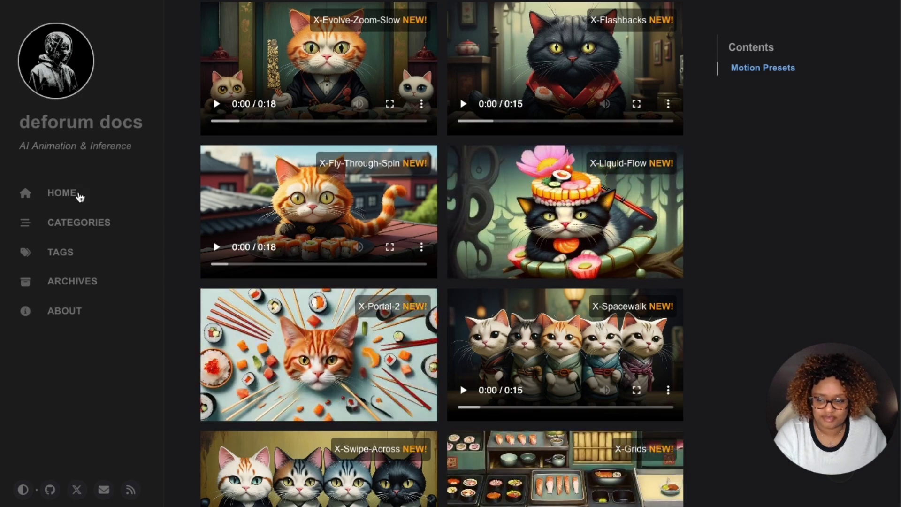
scroll(191, 150, up, 4)
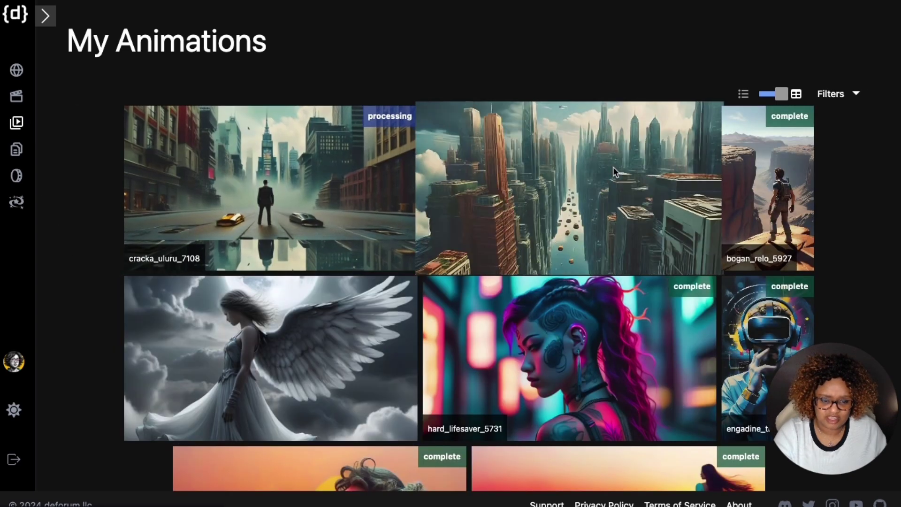
Scroll My Animations to show cracka_uluru_7108 processing beside bogan_relo_5927 and hard_lifesaver_5731.
scroll(619, 176, down, 1)
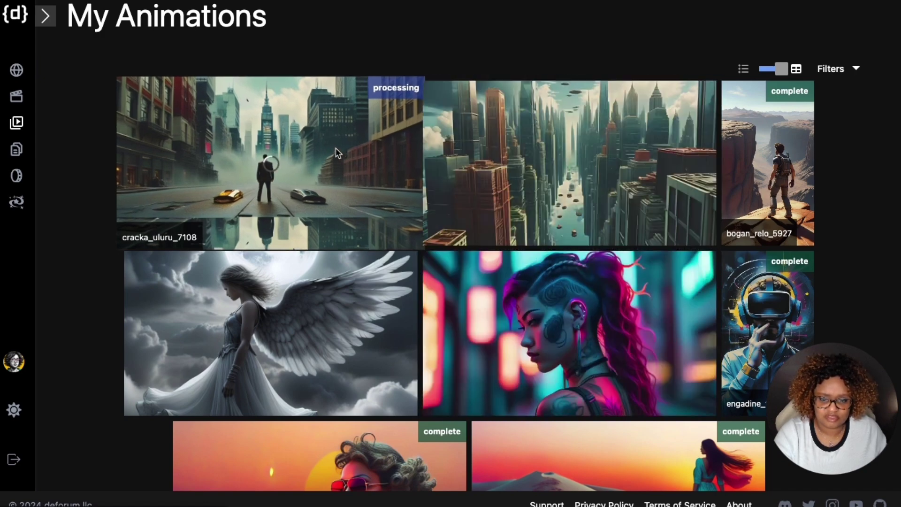
Open the floating-cityscape animation and reach its X-Dolly-Zoom-Out final video at 90% processing.
click(556, 163)
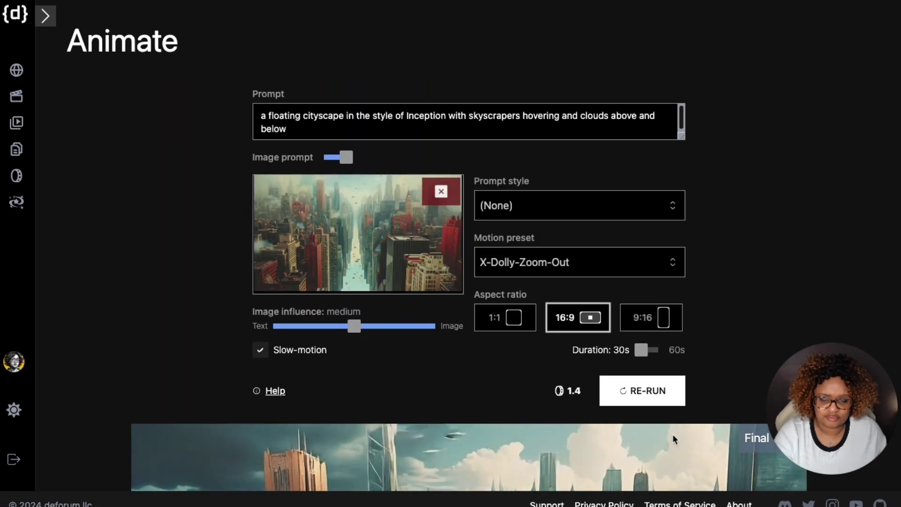
scroll(745, 301, down, 8)
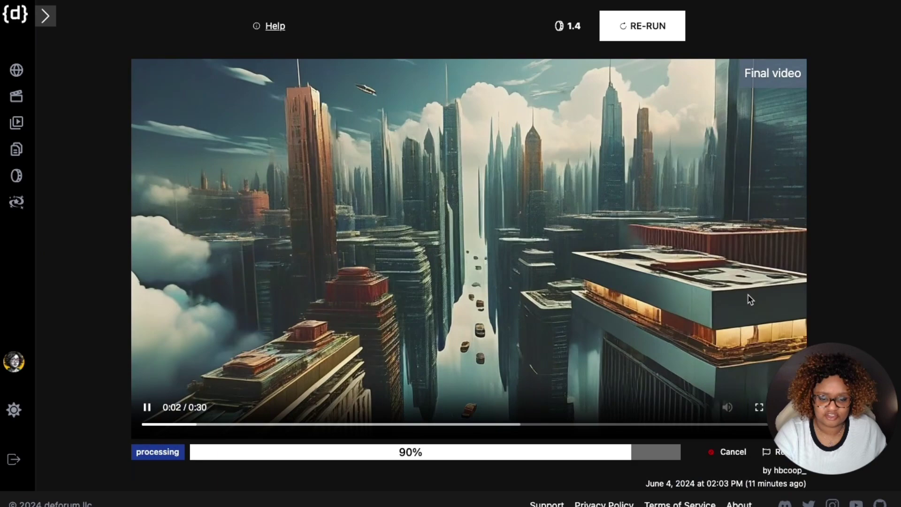
scroll(748, 298, up, 1)
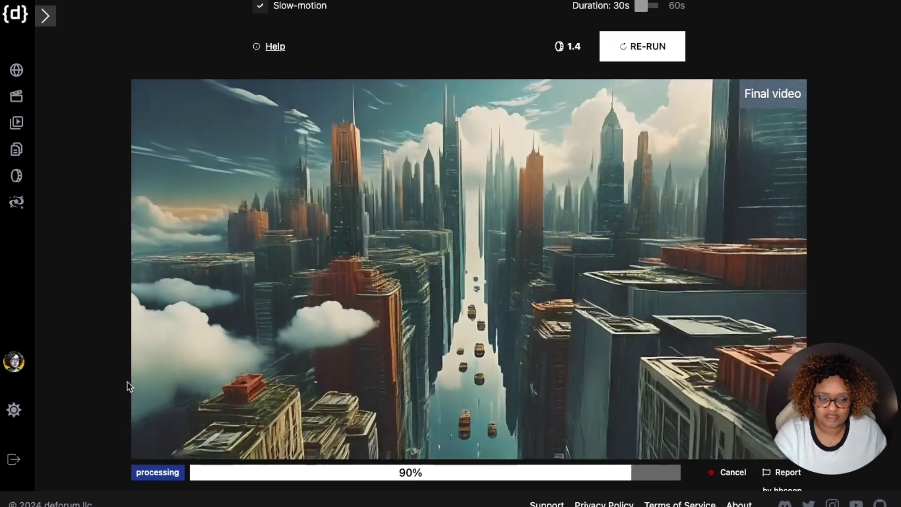
mouse_move(133, 378)
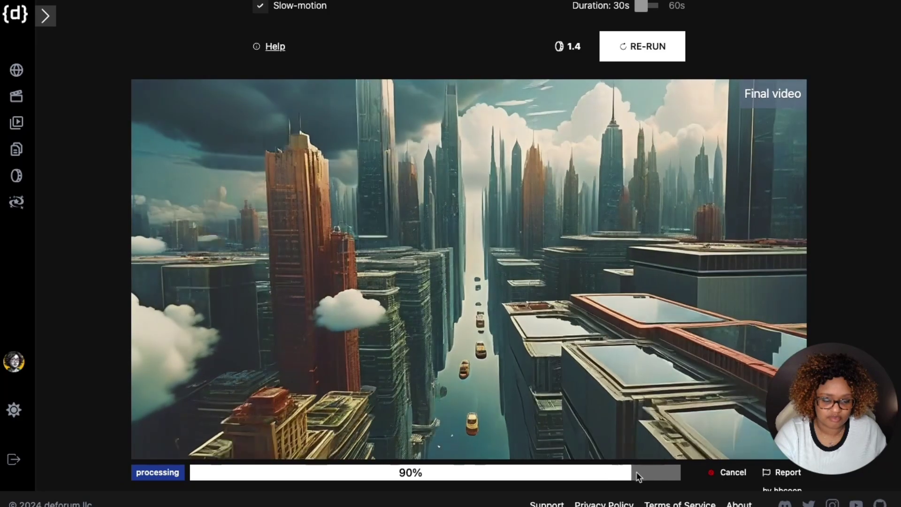
mouse_move(538, 263)
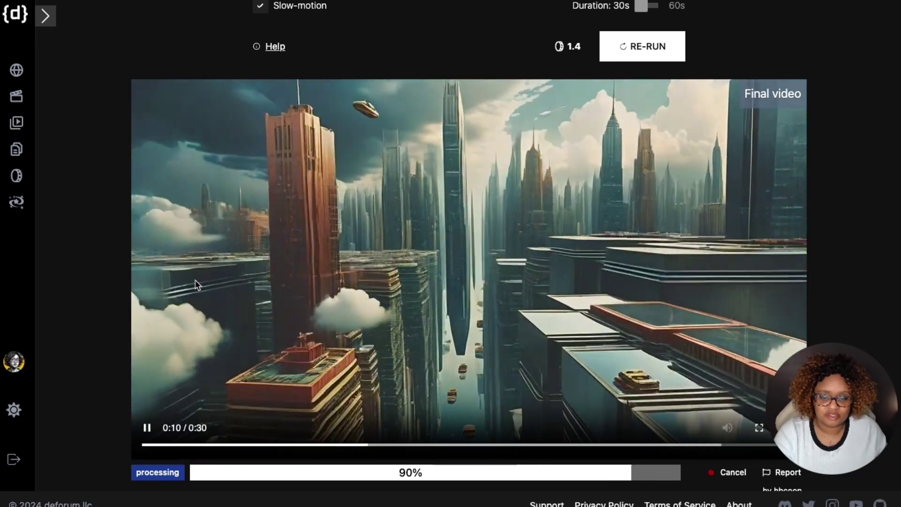
scroll(171, 279, down, 1)
scroll(171, 278, down, 1)
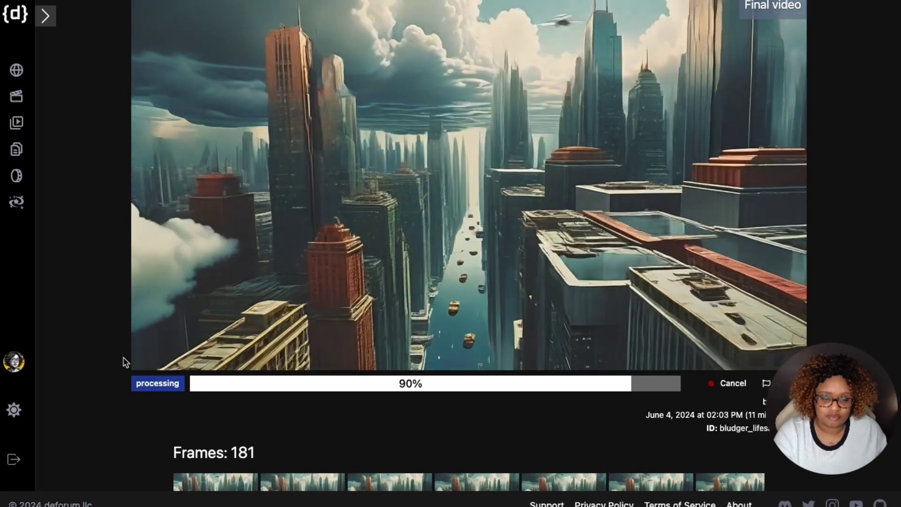
Browse the cityscape's 181 frame thumbnails along the filmstrip to around frames 0086–0091.
scroll(126, 359, down, 4)
scroll(126, 352, down, 1)
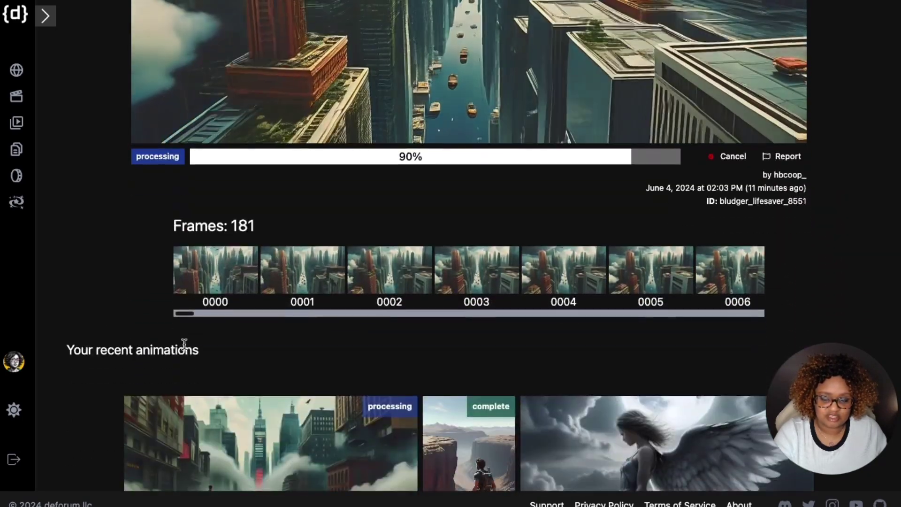
drag(183, 314, 212, 317)
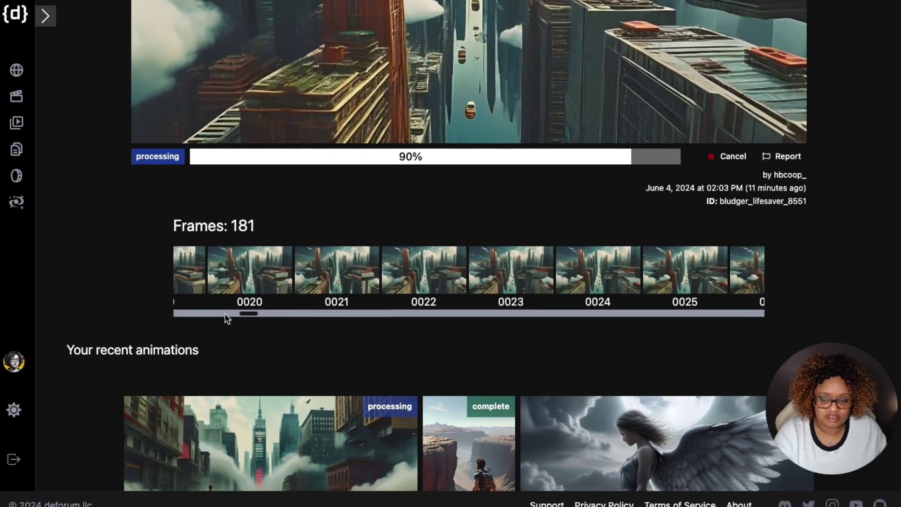
drag(251, 317, 465, 320)
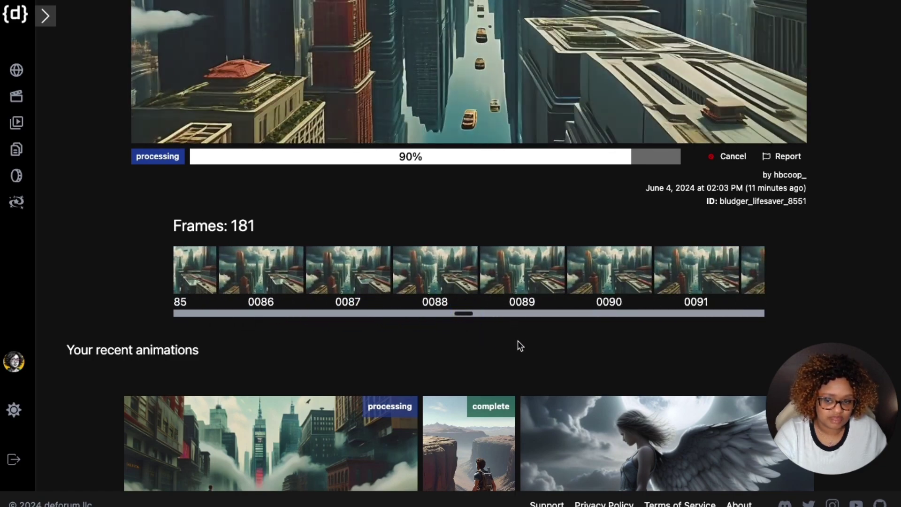
scroll(520, 346, up, 5)
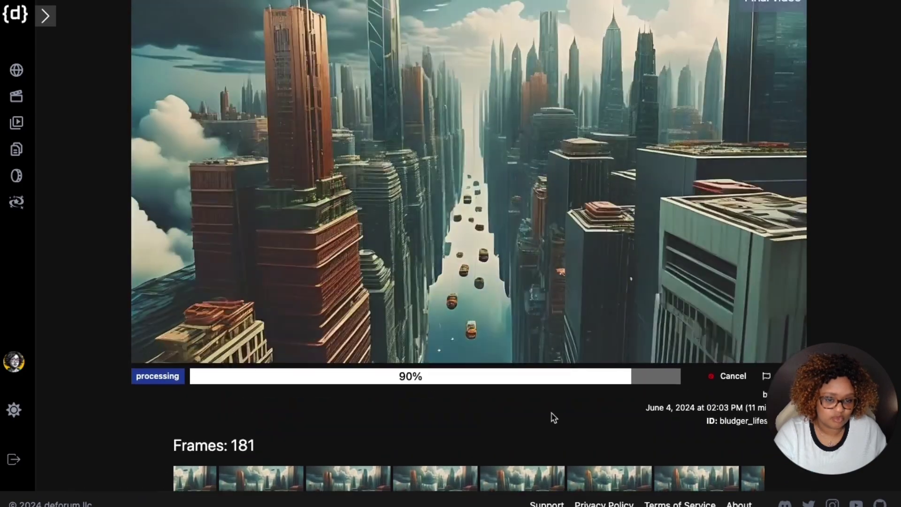
scroll(554, 418, up, 2)
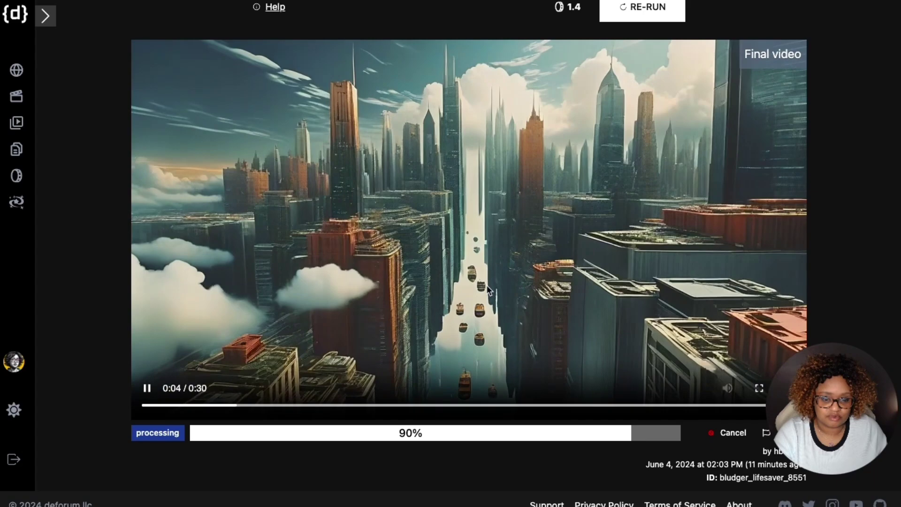
scroll(565, 222, up, 3)
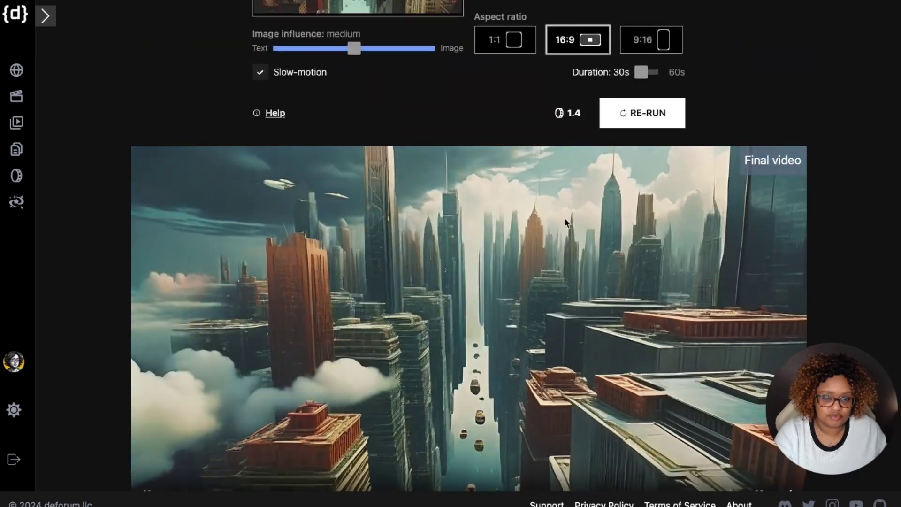
scroll(566, 222, up, 3)
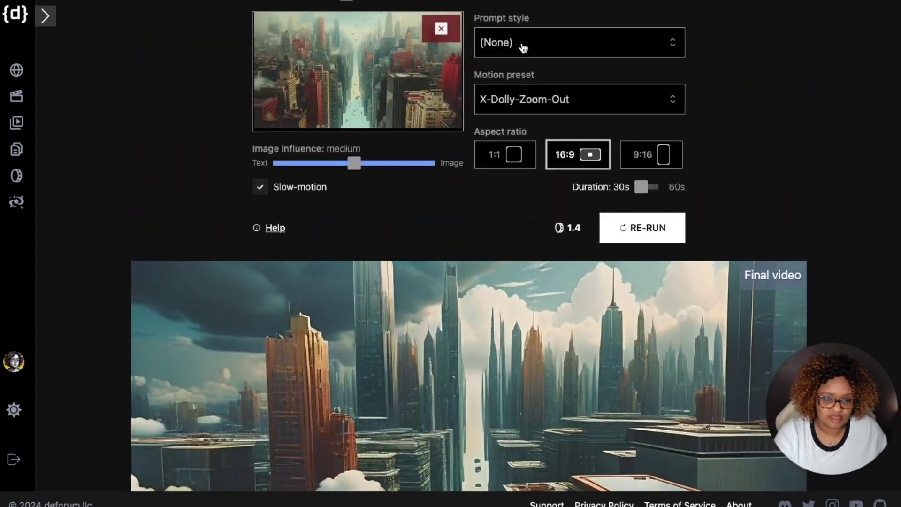
scroll(408, 337, up, 2)
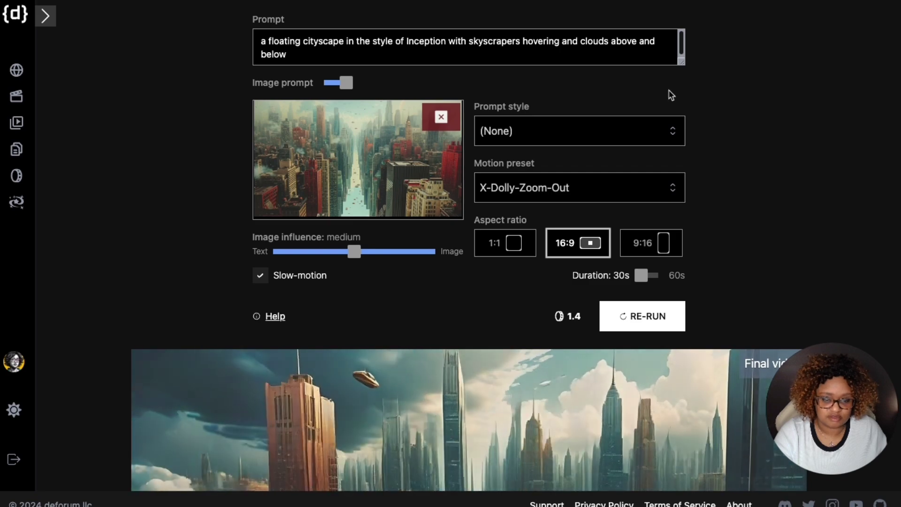
scroll(404, 65, up, 1)
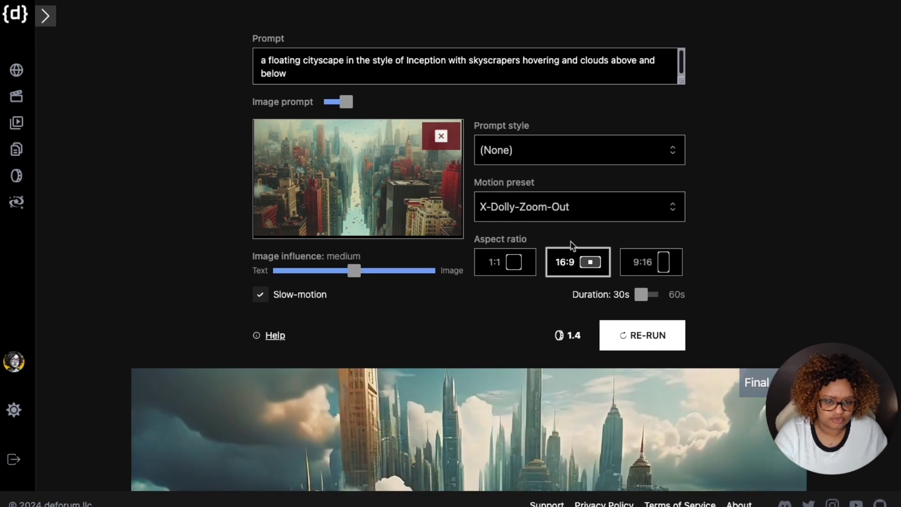
scroll(505, 294, down, 20)
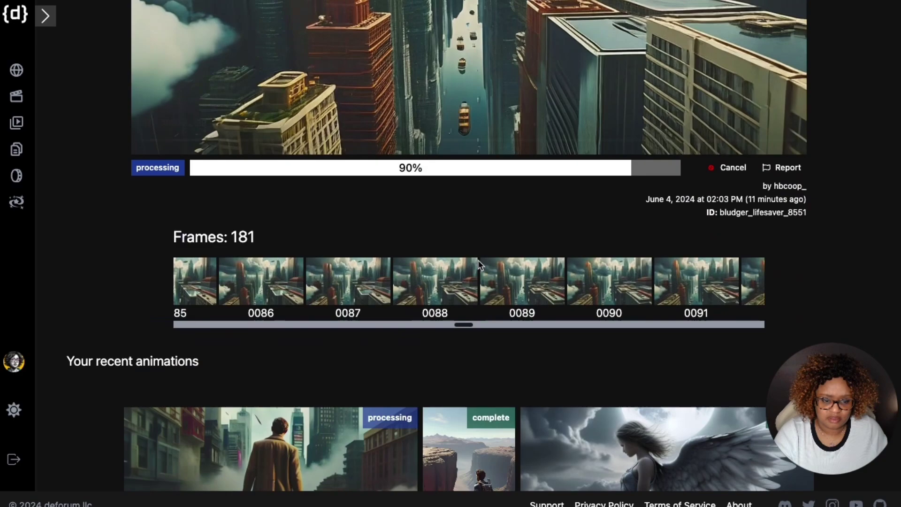
scroll(476, 263, up, 5)
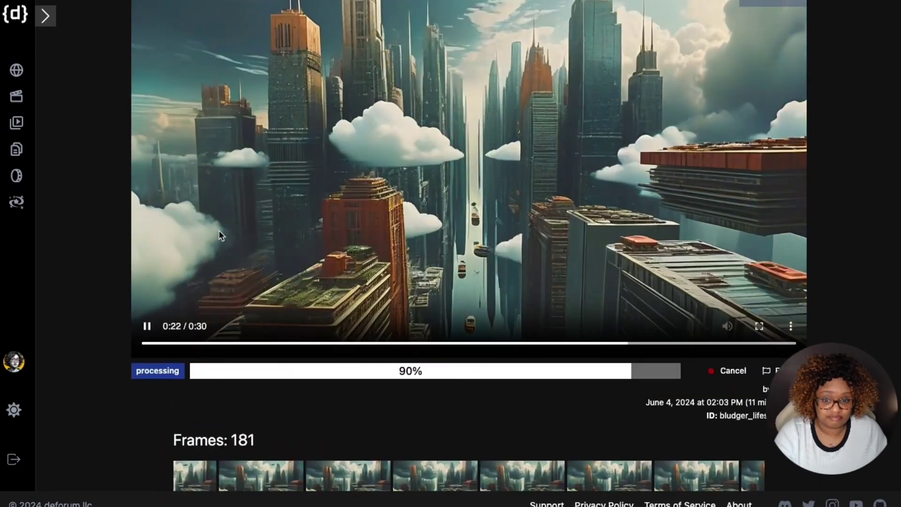
Open the still-processing animation of the man among Inception-style buildings.
scroll(323, 196, down, 5)
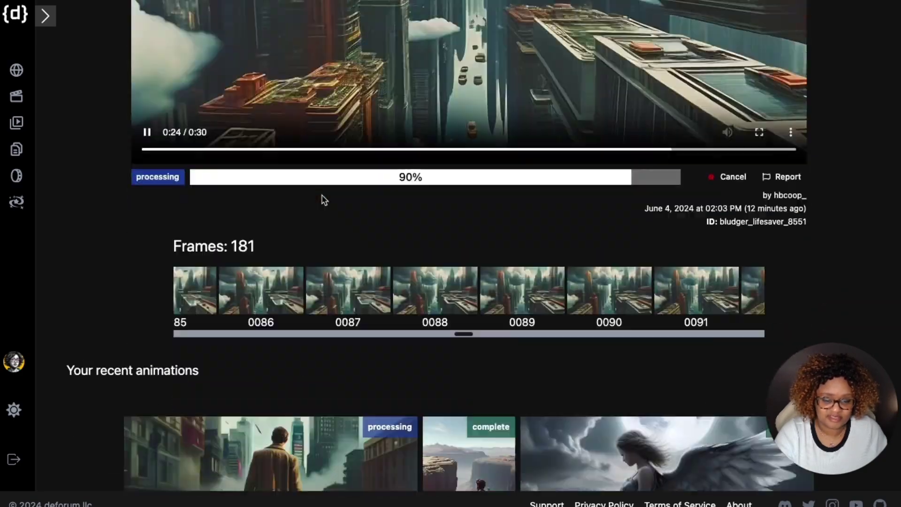
scroll(324, 200, down, 7)
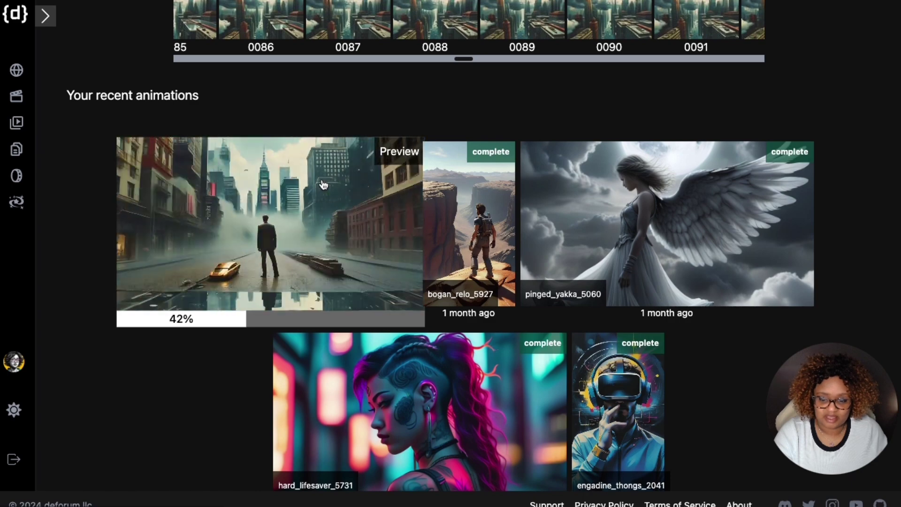
click(323, 183)
scroll(159, 203, down, 5)
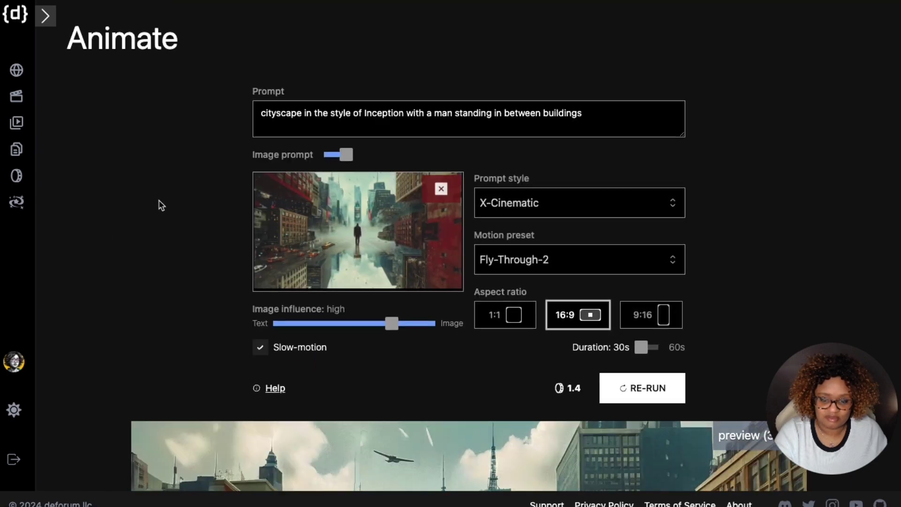
scroll(205, 161, down, 5)
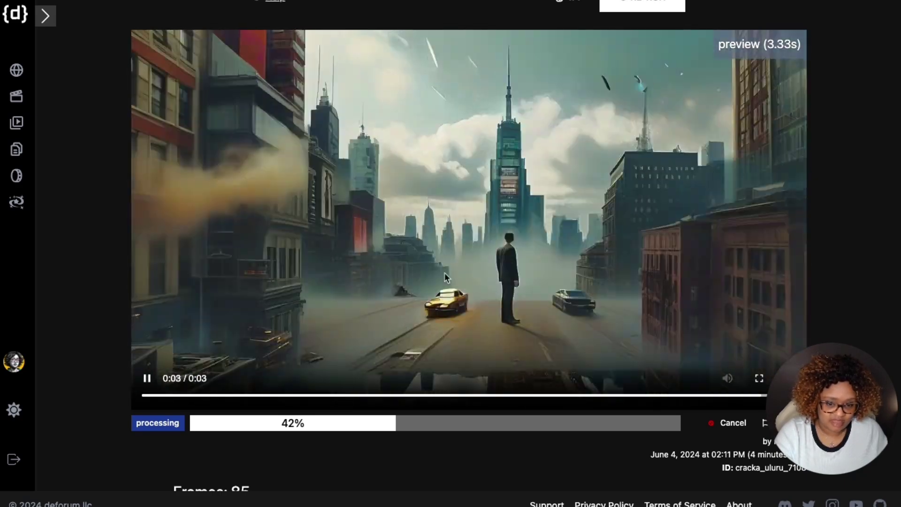
Review the Inception-man animation's Animate settings and its 42% progress with 85 frames.
scroll(383, 272, up, 2)
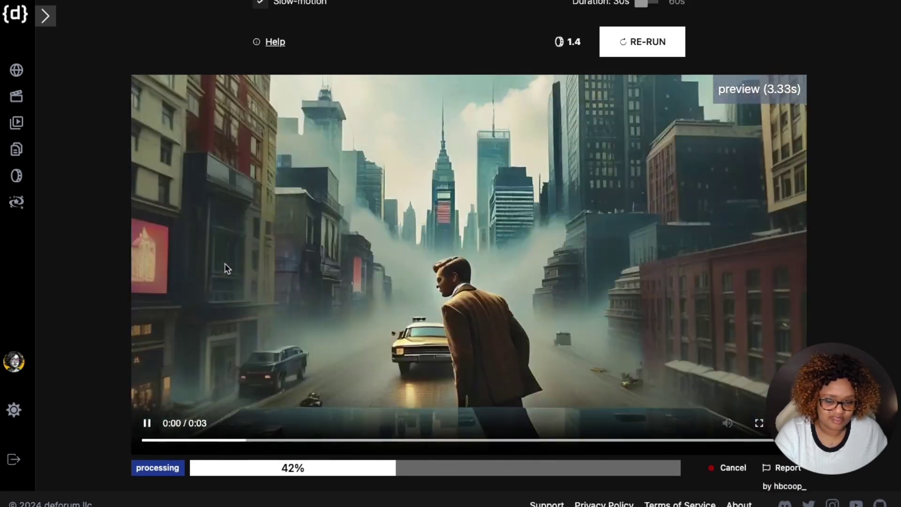
scroll(227, 268, up, 5)
scroll(229, 271, up, 1)
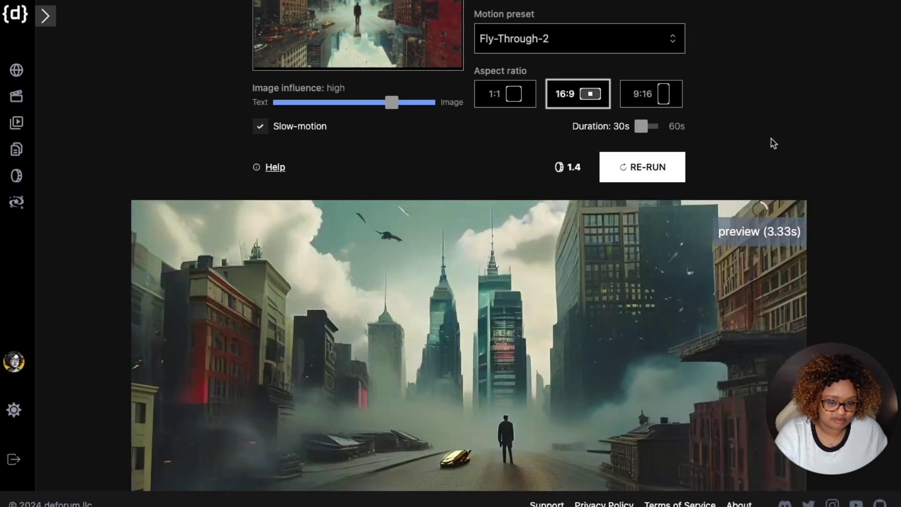
scroll(781, 133, up, 4)
scroll(781, 133, up, 1)
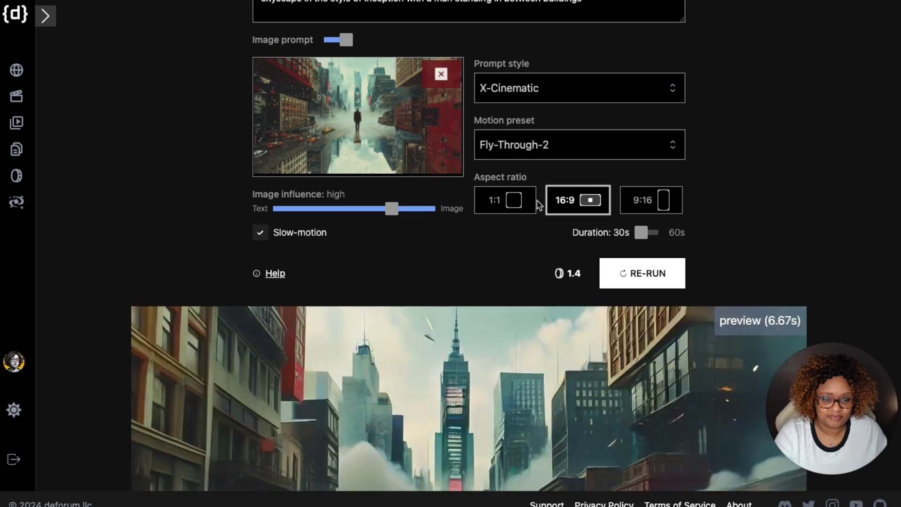
scroll(530, 190, down, 10)
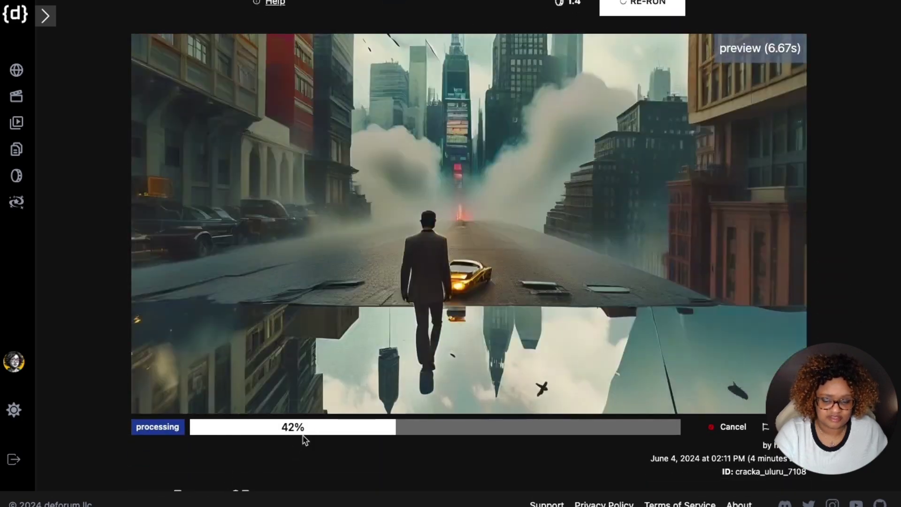
scroll(450, 441, down, 1)
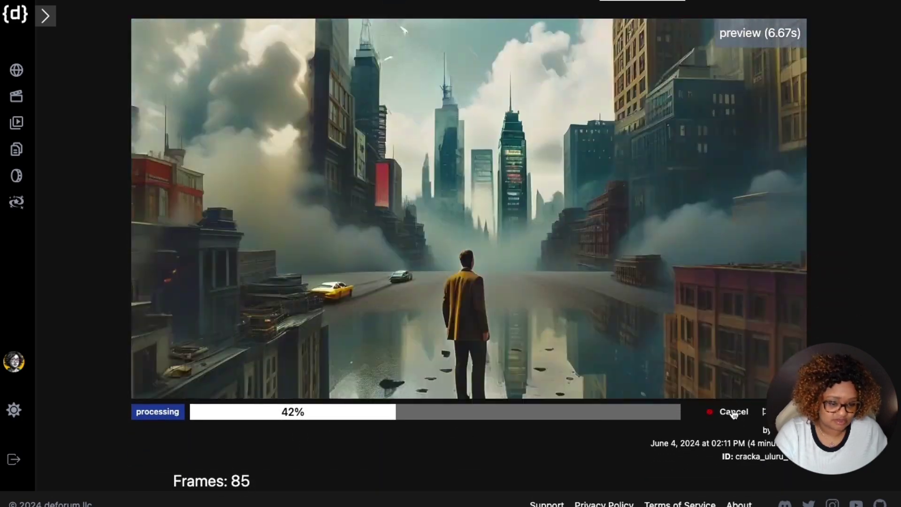
scroll(560, 437, down, 4)
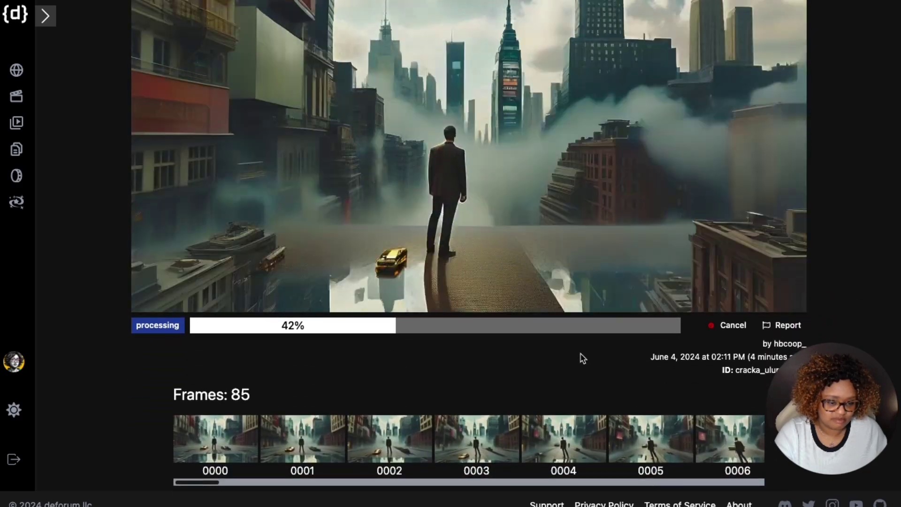
scroll(460, 342, down, 10)
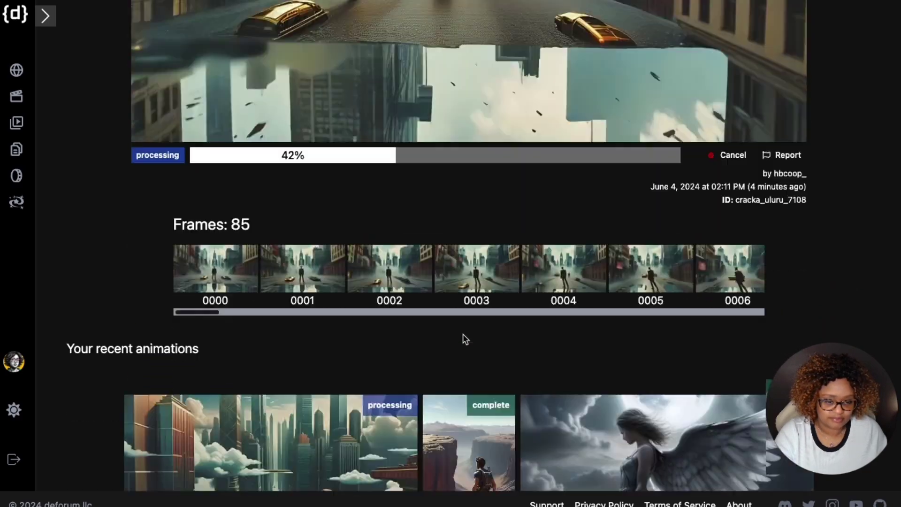
scroll(452, 358, down, 6)
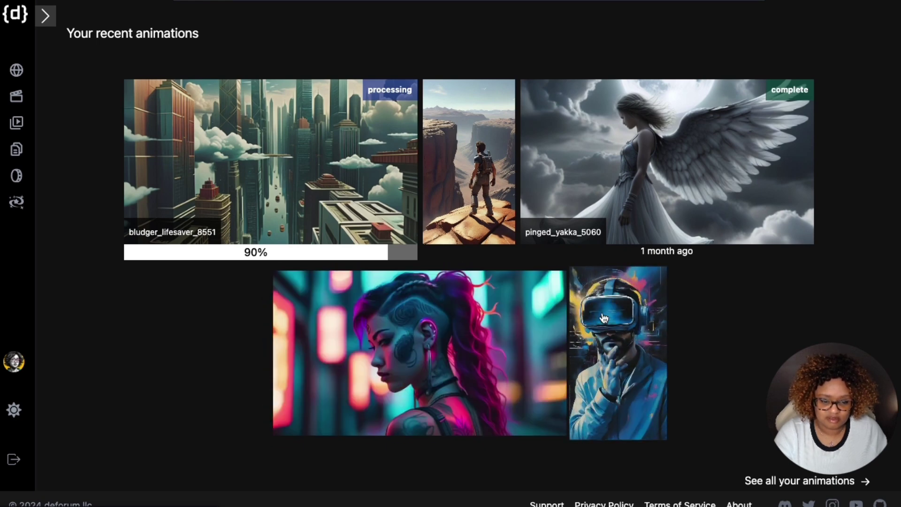
Open engadine_thongs_2041 and review its prompt, Digital Art, Evolve-Glitch, 9:16 settings and 181 frames.
click(604, 319)
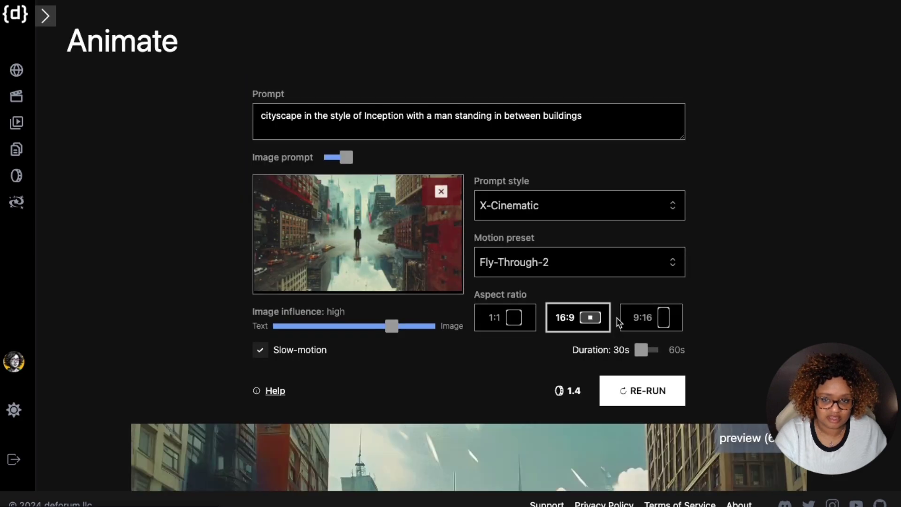
scroll(171, 232, down, 20)
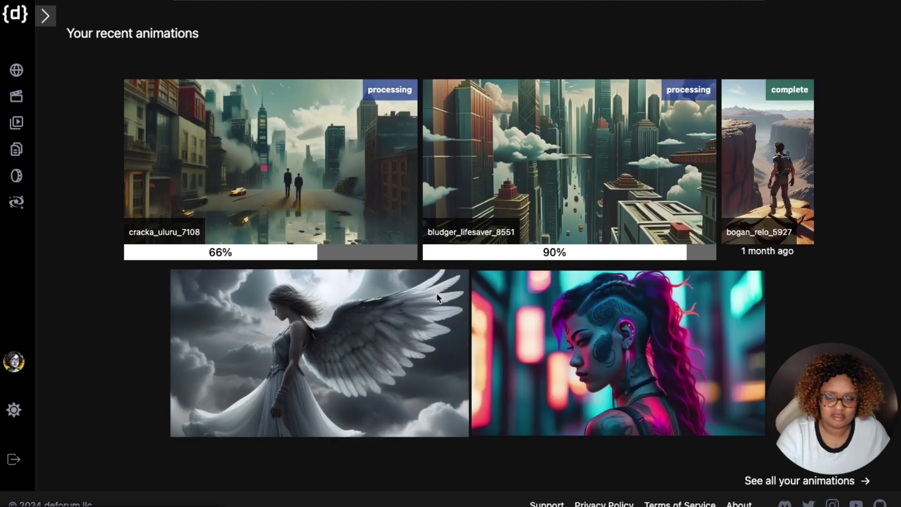
scroll(437, 294, up, 10)
scroll(437, 300, up, 4)
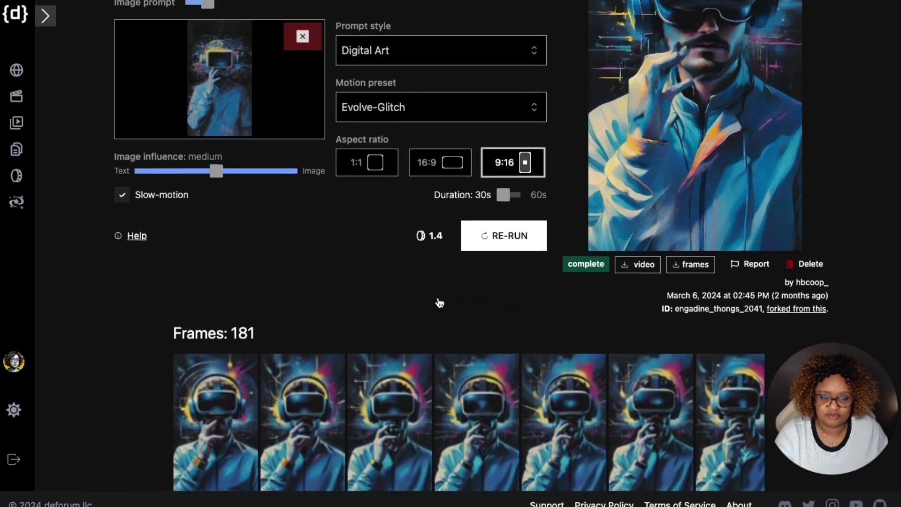
scroll(445, 314, up, 1)
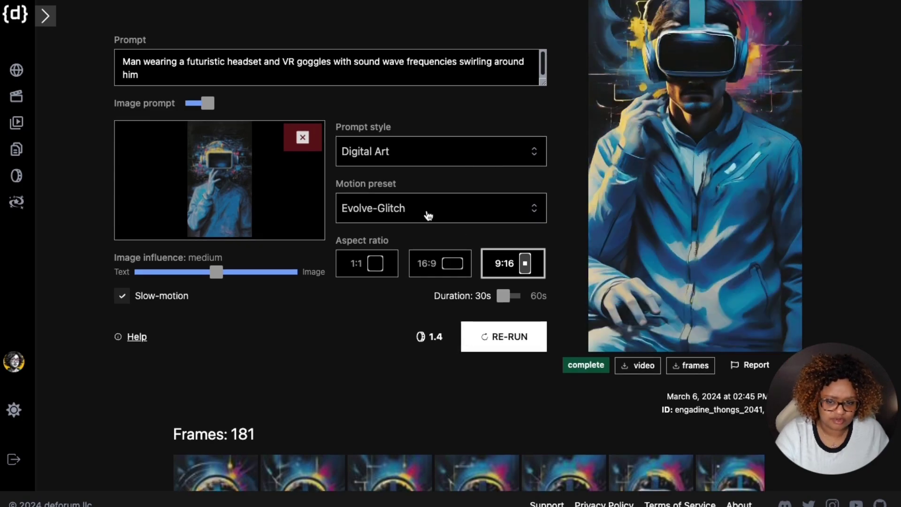
mouse_move(620, 221)
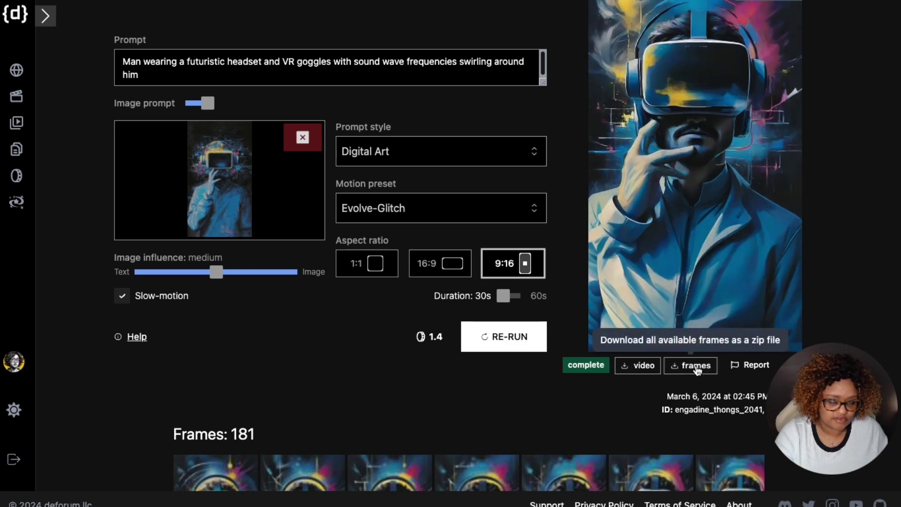
View frame 0028 of the VR-headset animation at full size, then close it.
scroll(315, 354, down, 5)
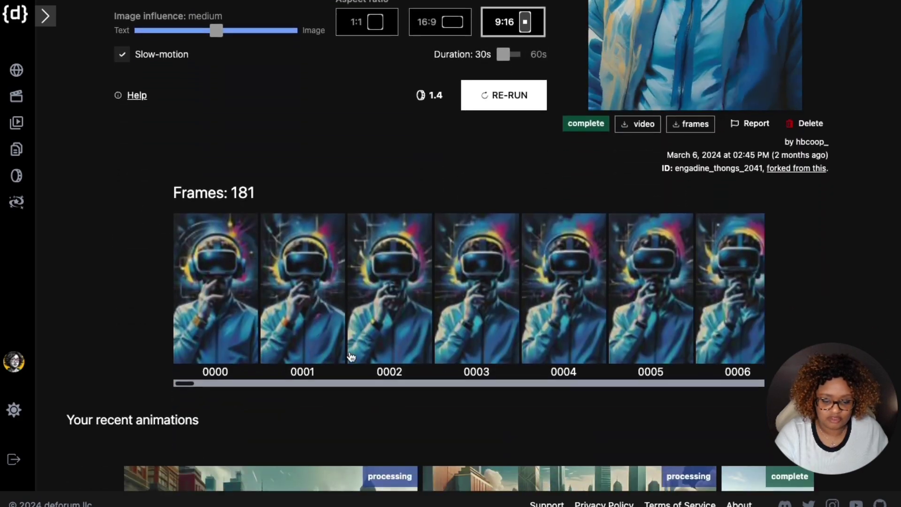
drag(186, 386, 276, 387)
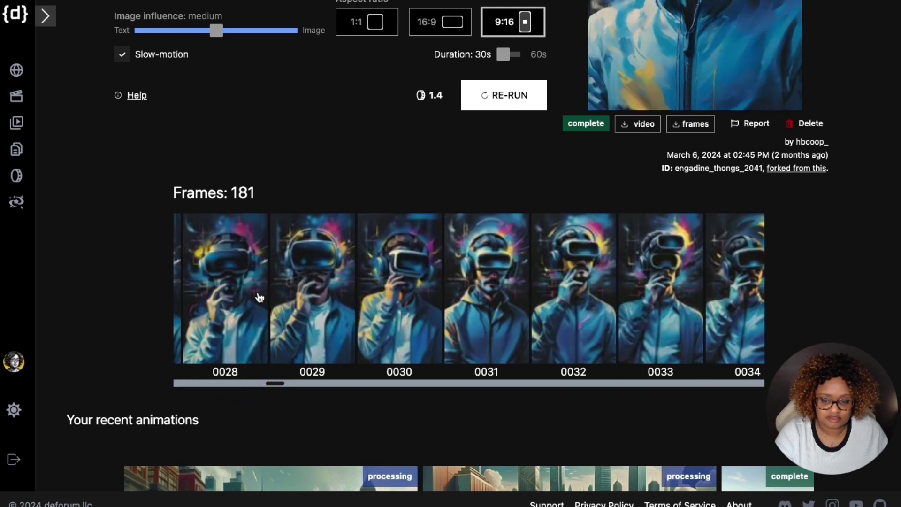
click(242, 291)
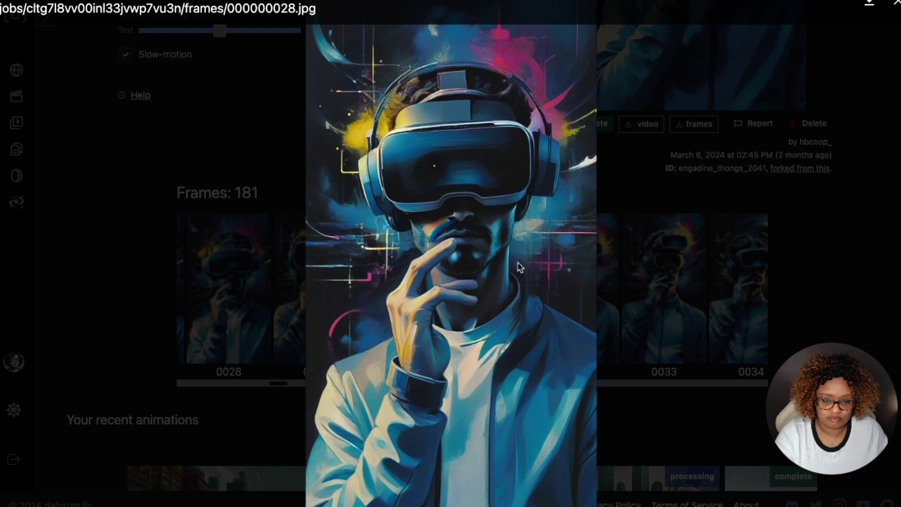
click(637, 253)
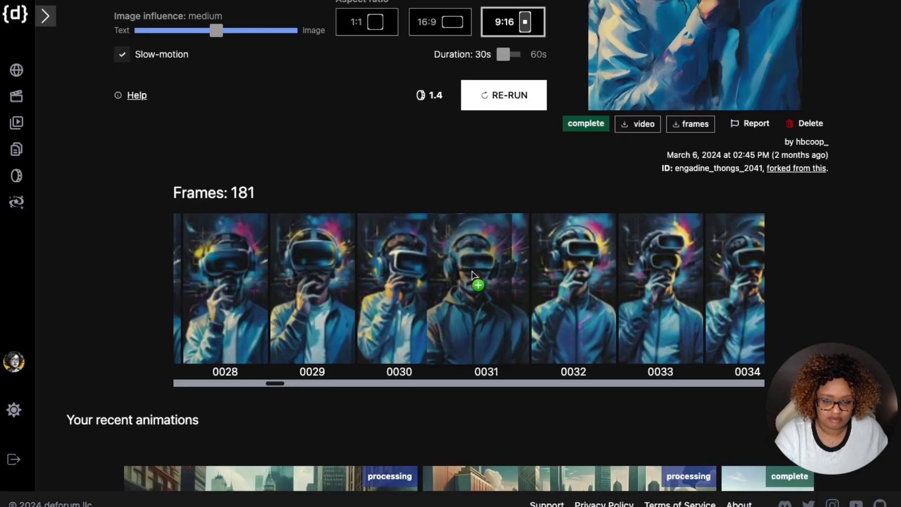
View frame 0071 at full size, close it, and scroll down to Your recent animations.
drag(472, 274, 444, 274)
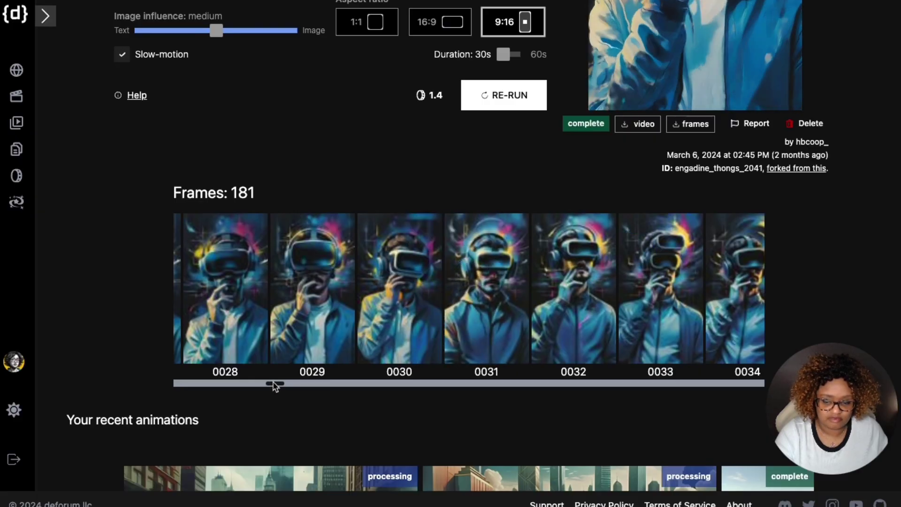
drag(274, 384, 402, 383)
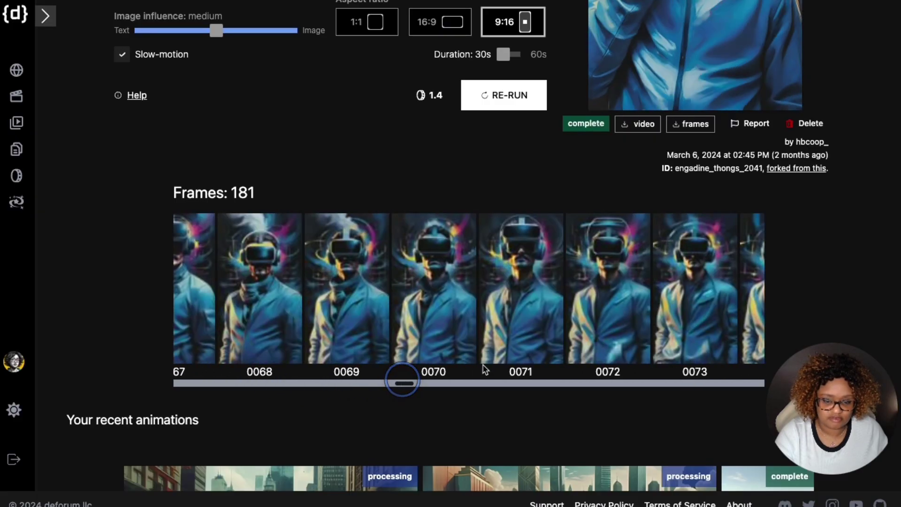
click(533, 270)
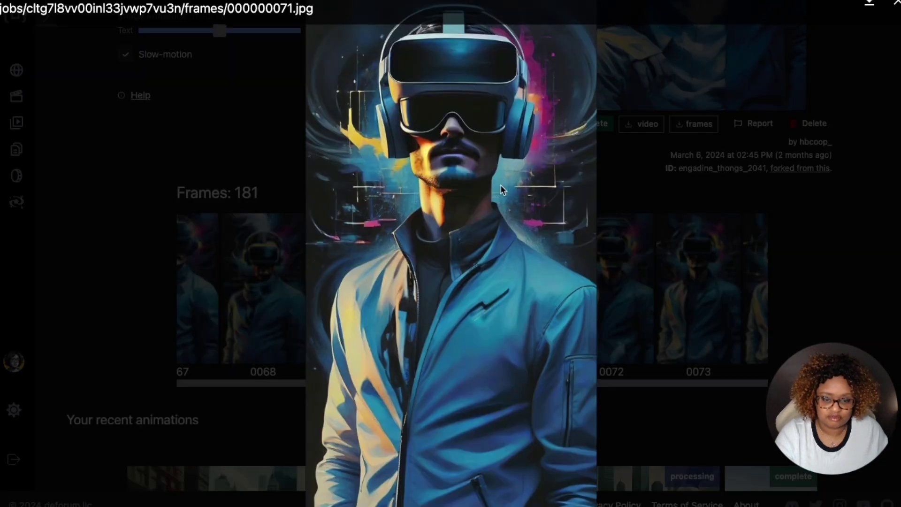
click(629, 263)
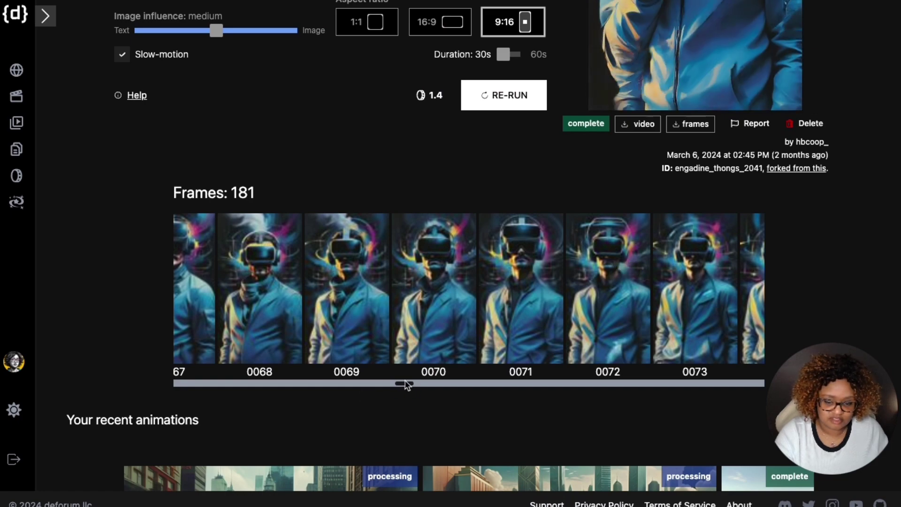
drag(406, 384, 647, 383)
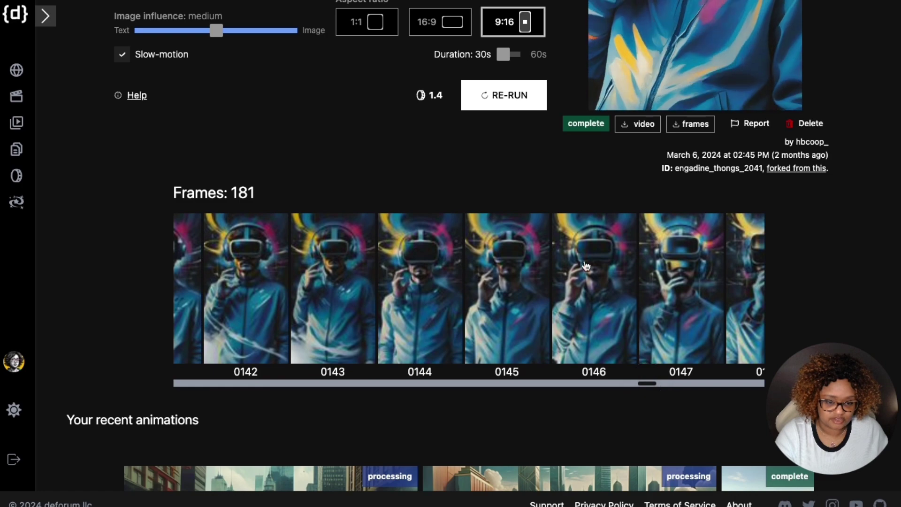
scroll(459, 218, down, 7)
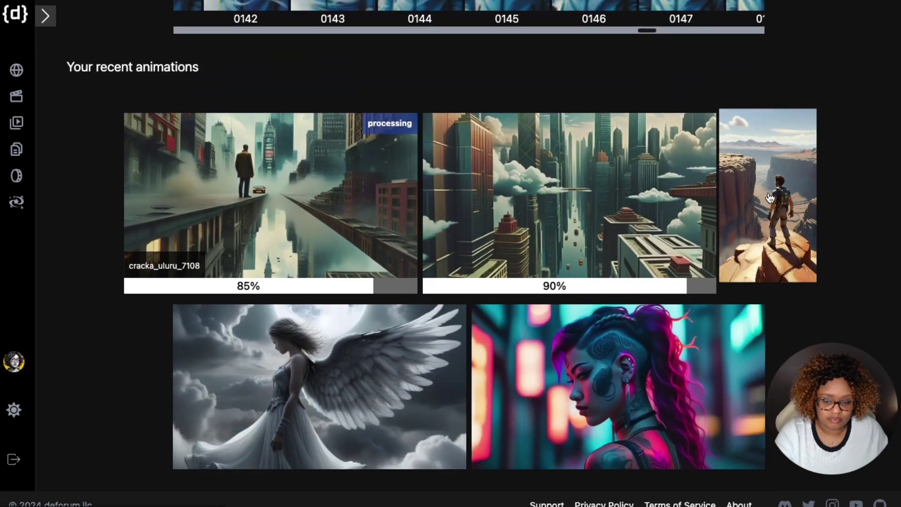
Open the angel card, play its finished 30-second clouds video, then return to the gallery.
scroll(521, 343, down, 1)
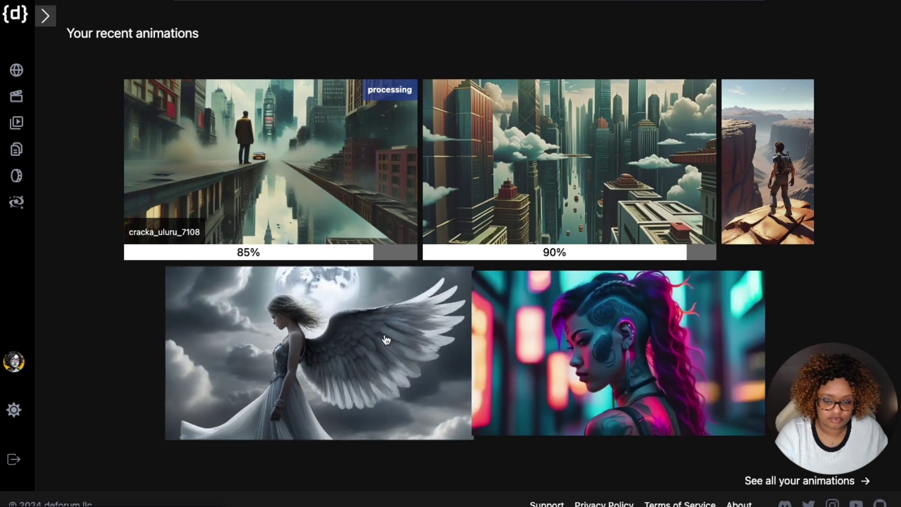
click(385, 338)
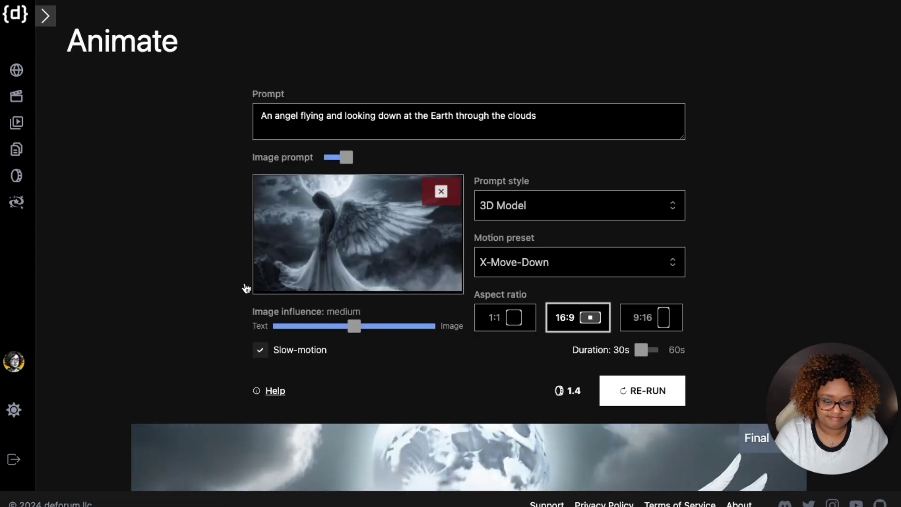
scroll(187, 278, down, 10)
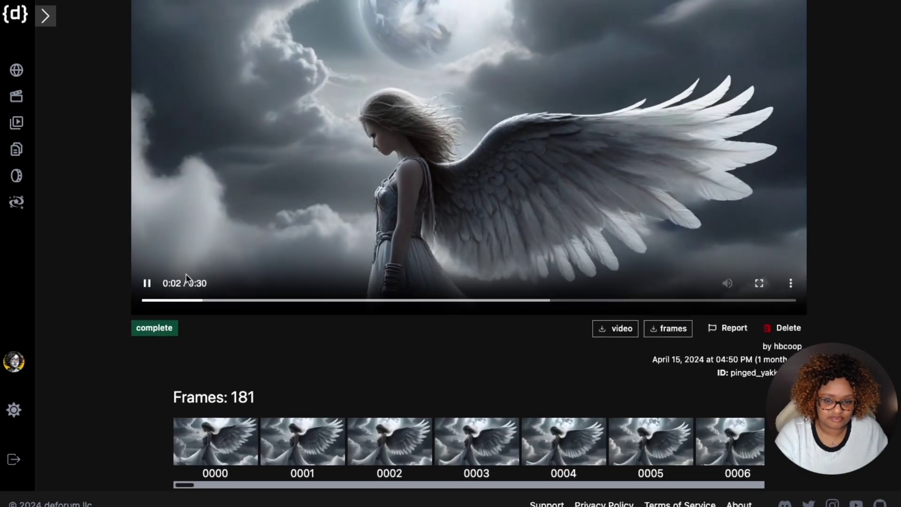
scroll(190, 283, up, 2)
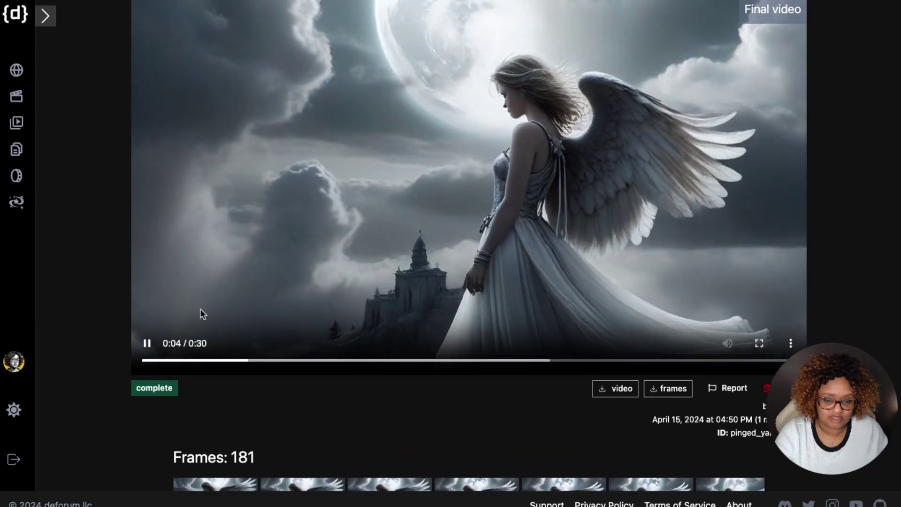
scroll(202, 311, up, 1)
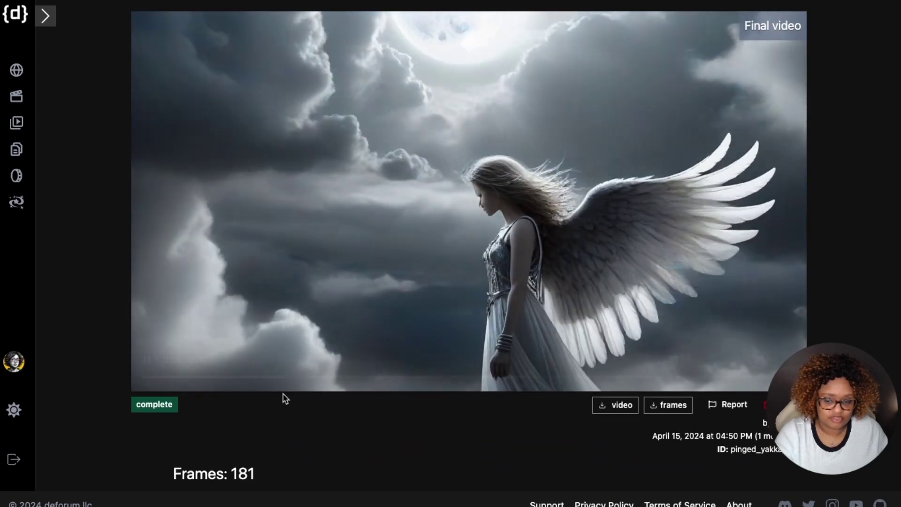
mouse_move(279, 382)
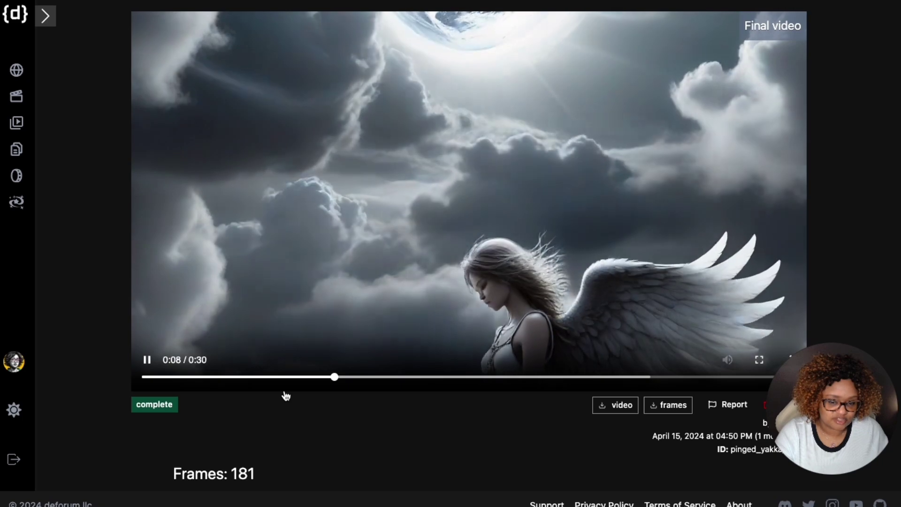
scroll(286, 396, up, 8)
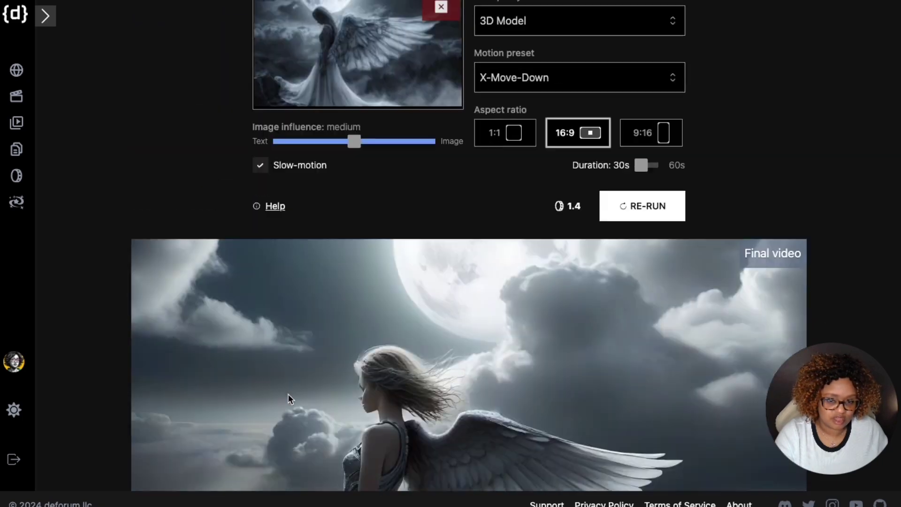
scroll(288, 398, down, 20)
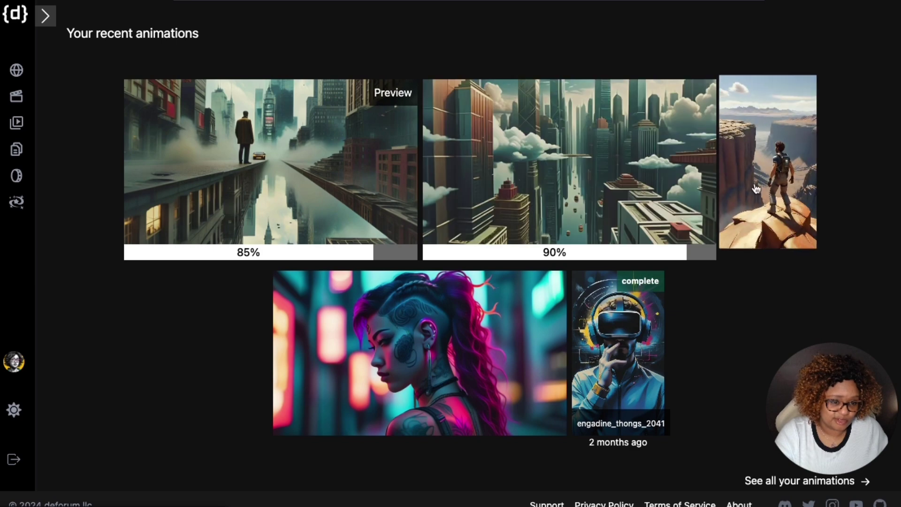
Open the cliff jetpack animation, read its prompt and Dystopian, Scene-Change-2, 9:16 settings.
click(775, 131)
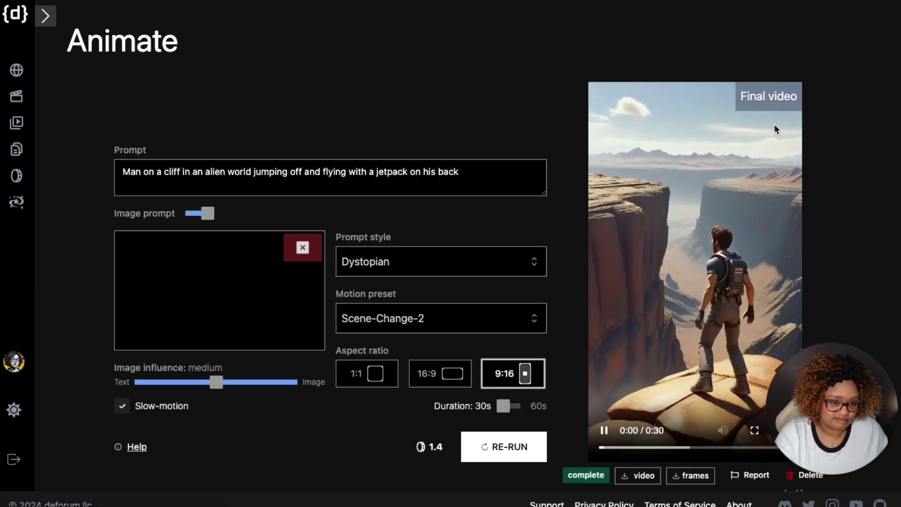
scroll(535, 118, down, 3)
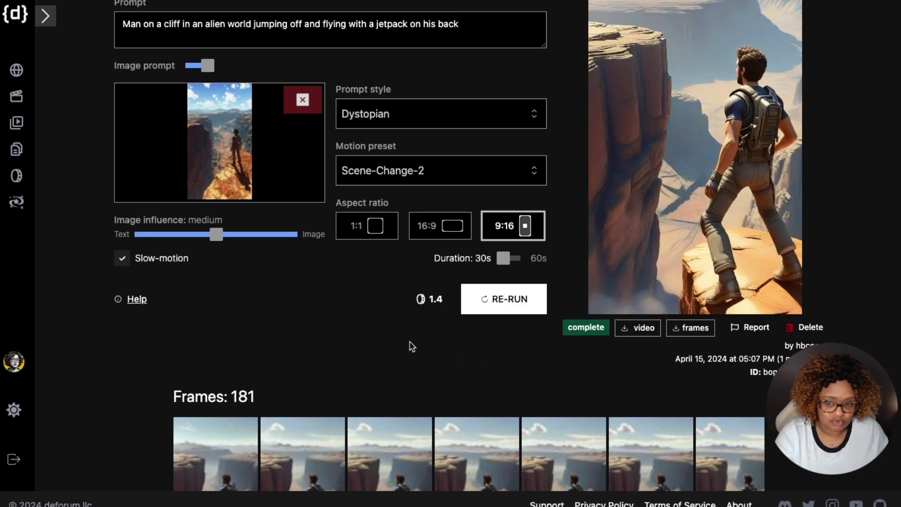
scroll(263, 264, down, 12)
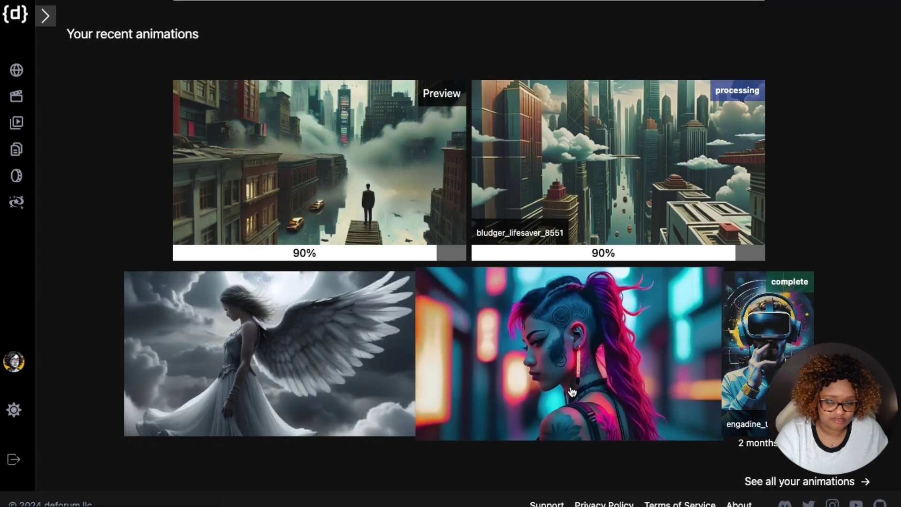
scroll(572, 389, up, 9)
scroll(572, 389, up, 5)
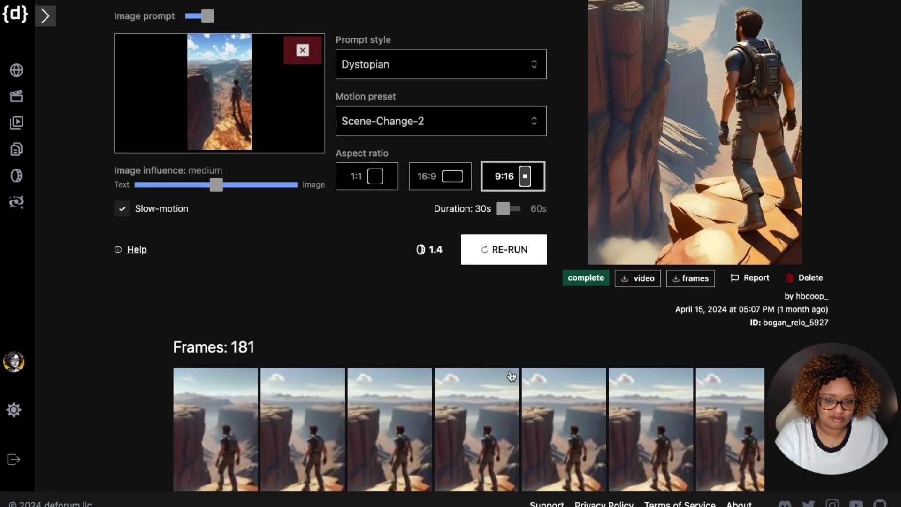
scroll(395, 415, up, 1)
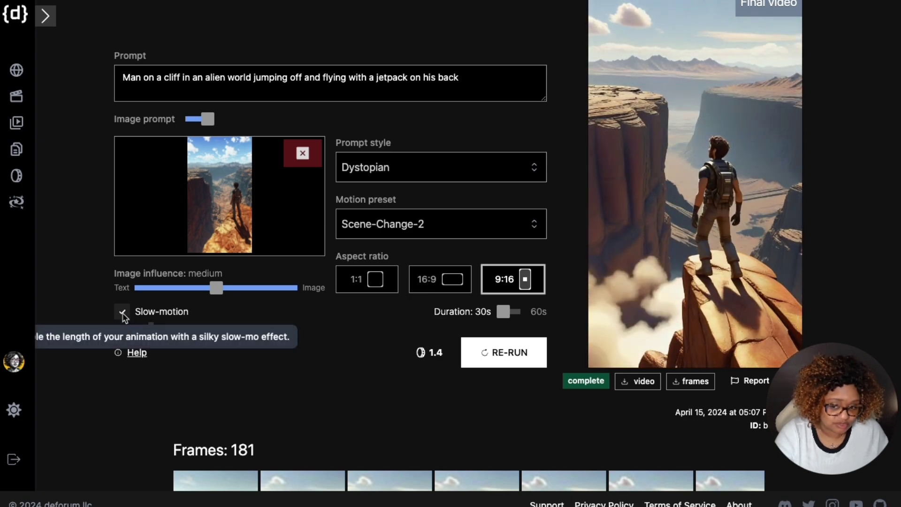
scroll(404, 354, down, 13)
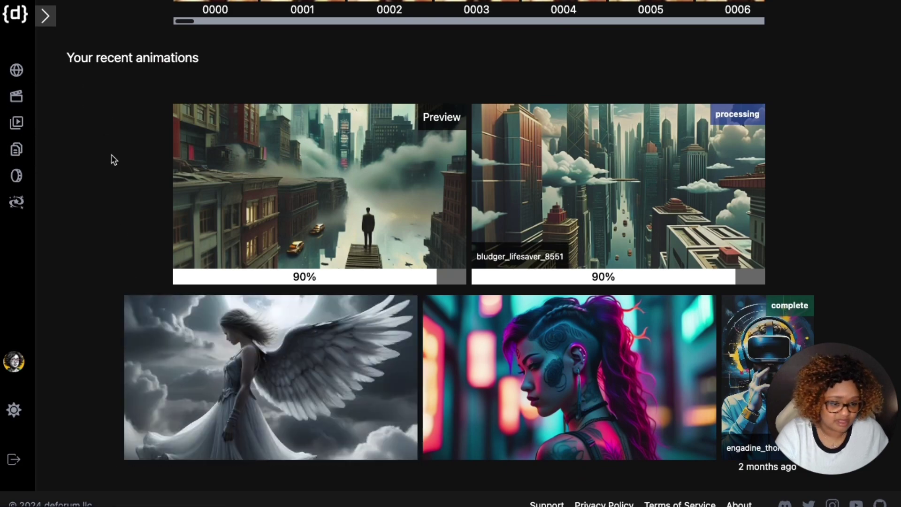
Open the Inception-man cityscape card, view its 90% preview and Fly-Through-2, 16:9 settings.
scroll(350, 298, up, 3)
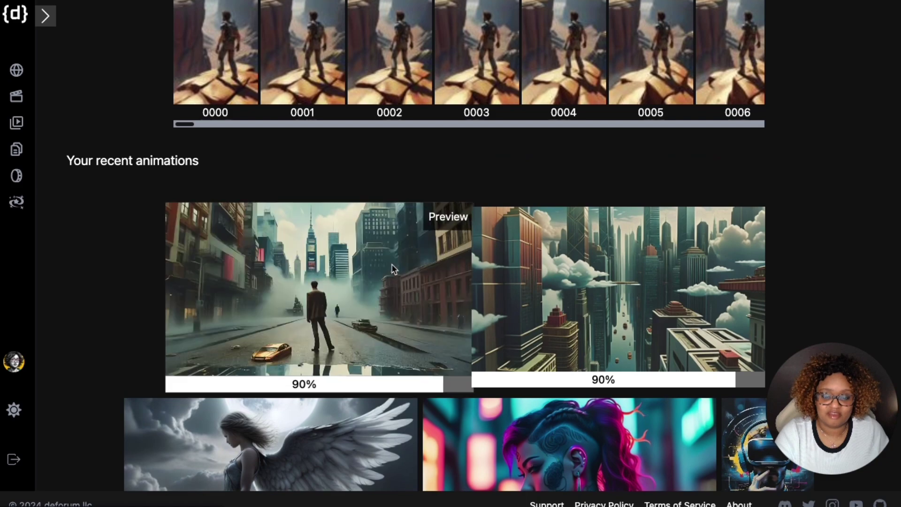
click(384, 271)
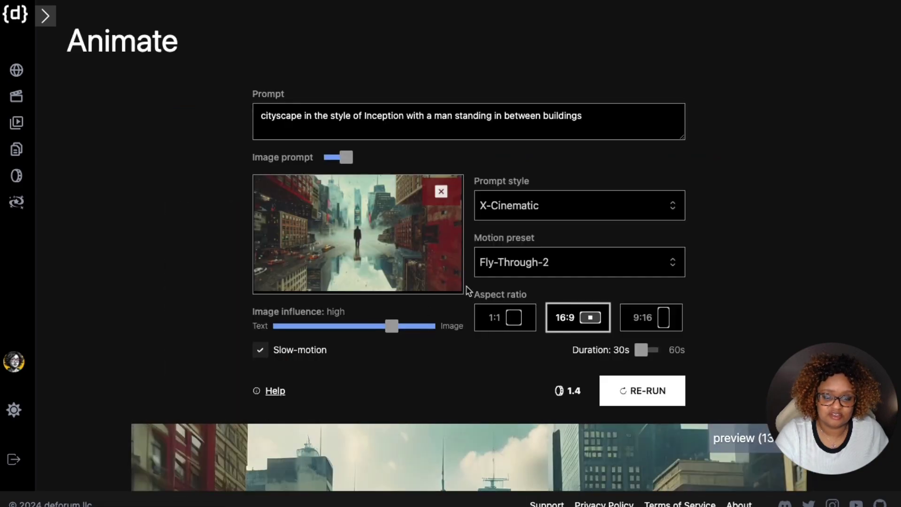
scroll(361, 280, down, 7)
scroll(363, 280, down, 2)
scroll(294, 301, down, 2)
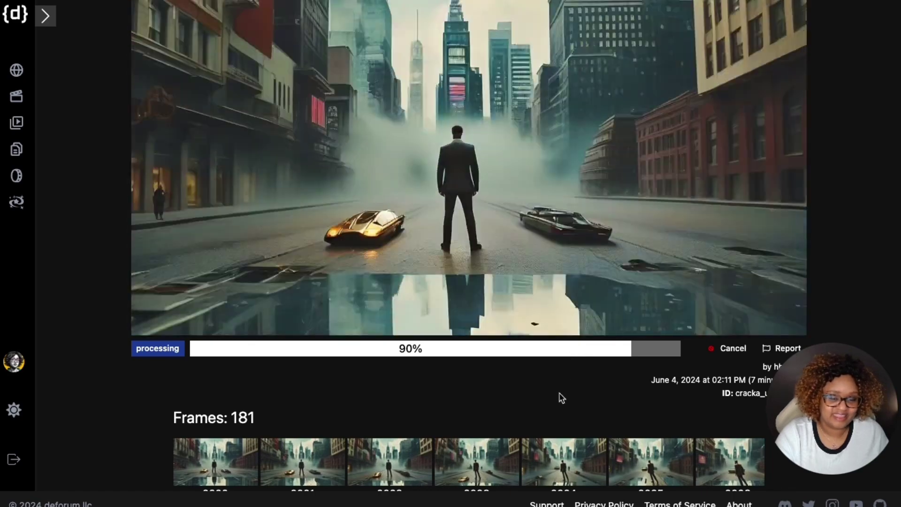
scroll(211, 402, up, 5)
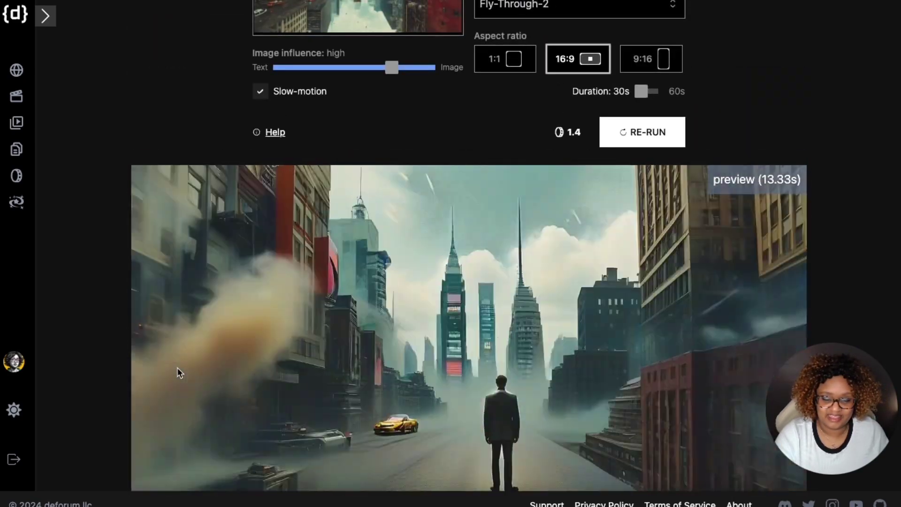